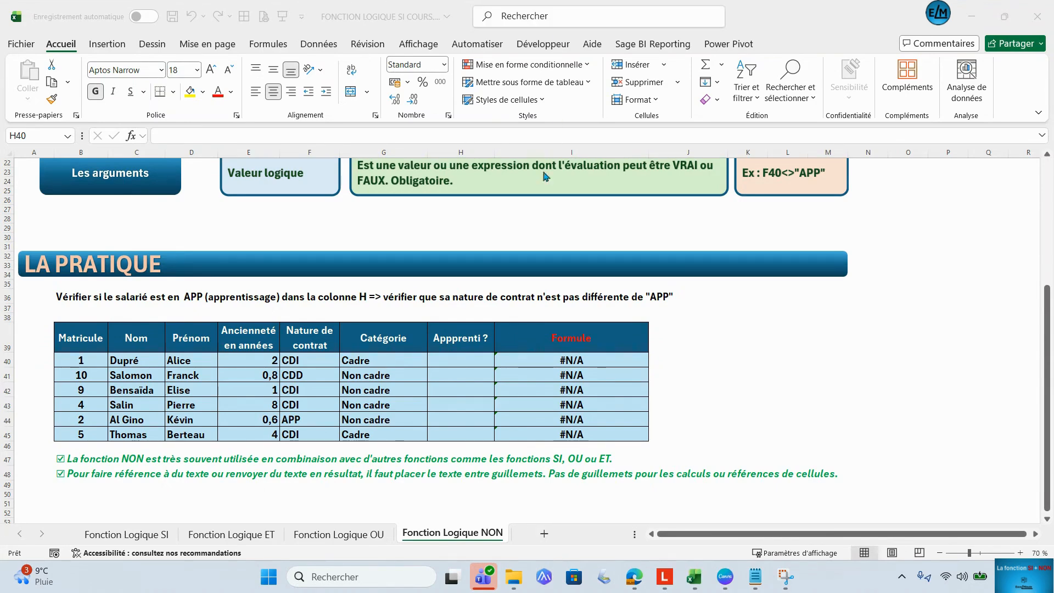
Step: Review the objective, syntax, argument and example of the NON function on the Fonction Logique NON sheet
scroll(379, 337, "up", 1)
scroll(375, 318, "up", 6)
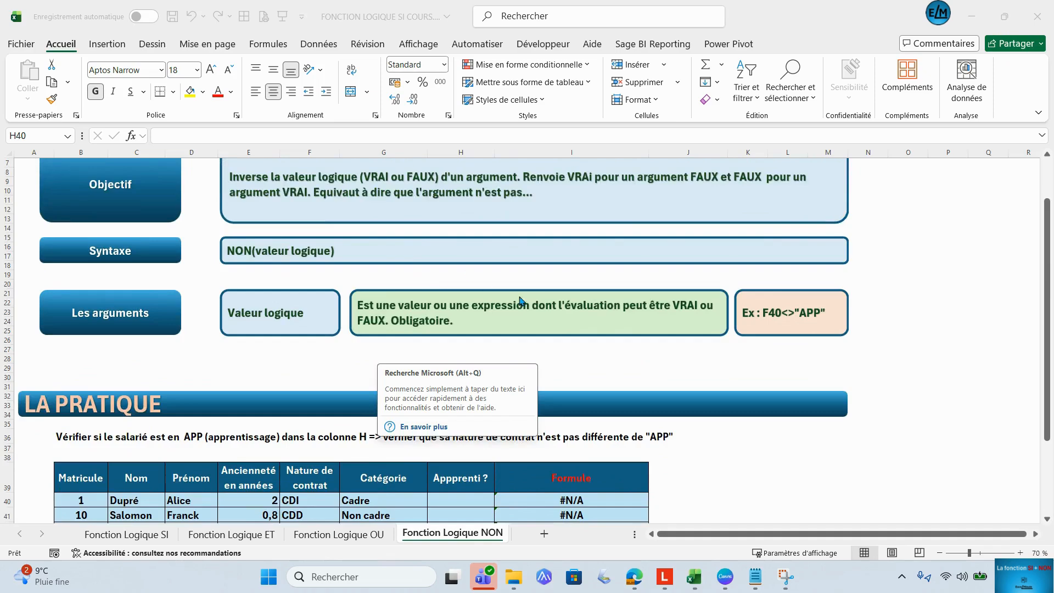
left_click(963, 331)
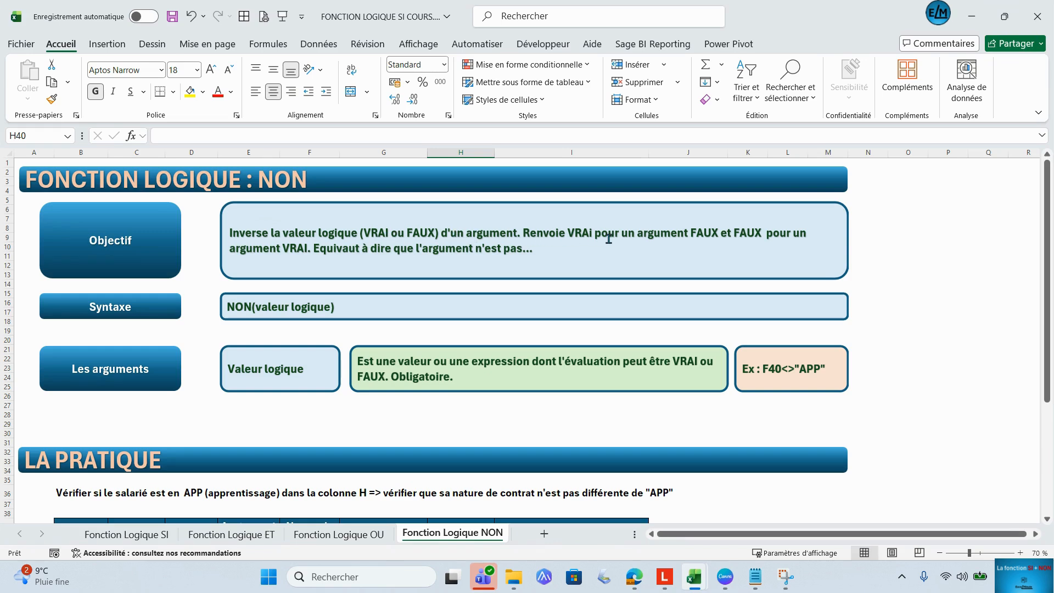
left_click(237, 313)
left_click(303, 310)
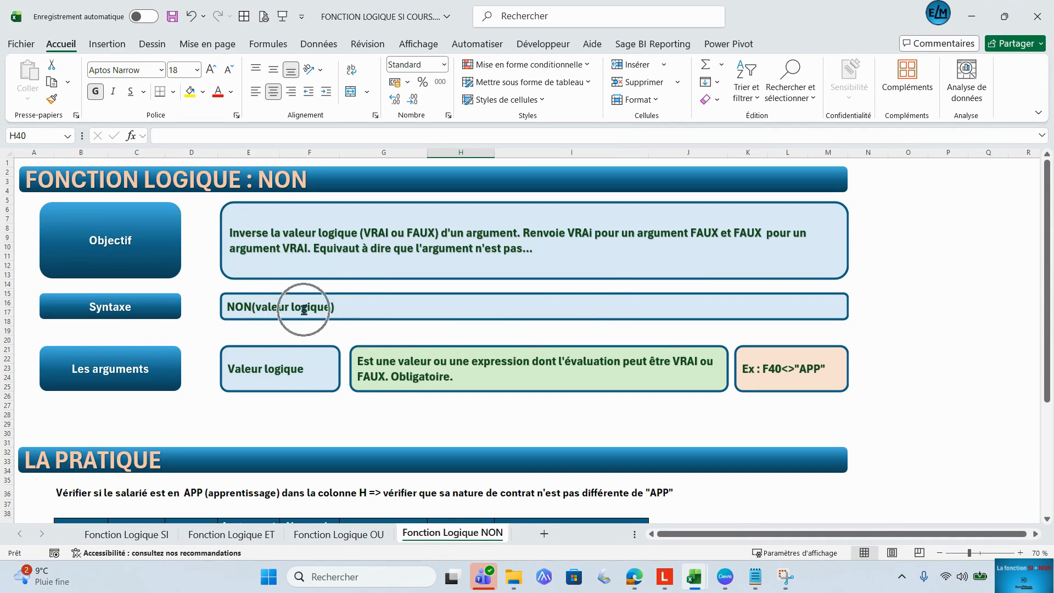
key("ctrl")
key("ctrl")
key("ctrl")
key("ctrl")
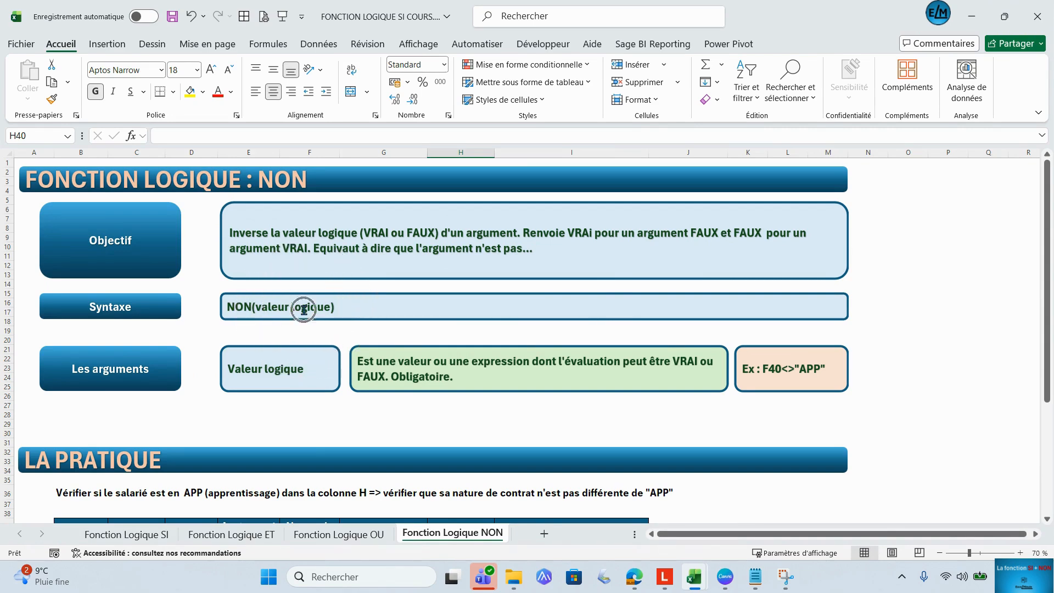
key("ctrl")
key("ctrl")
key("ctrl")
key("ctrl")
key("ctrl")
key("ctrl")
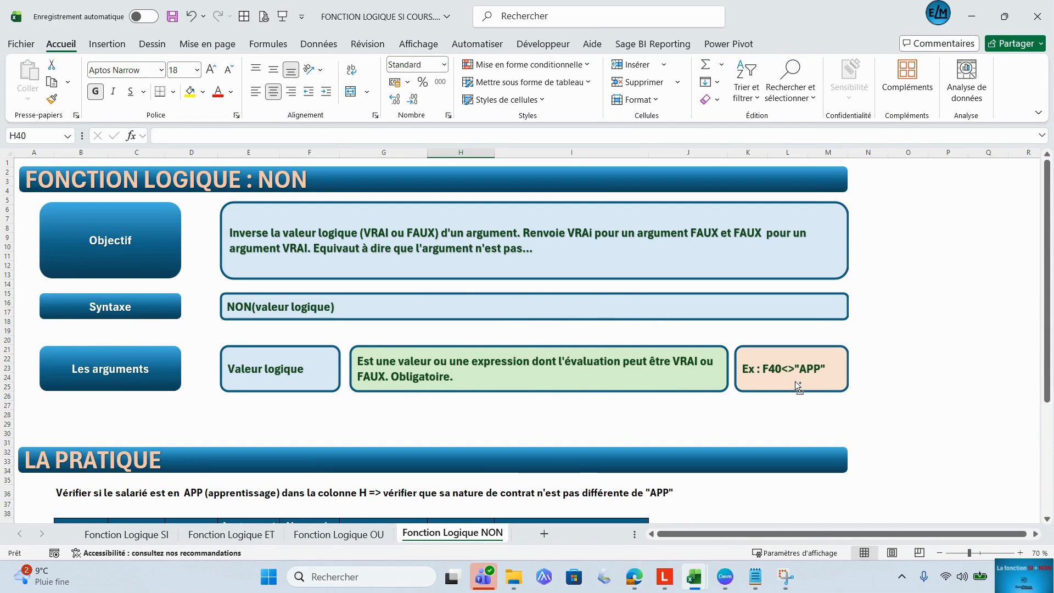
key("ctrl")
key("ctrl")
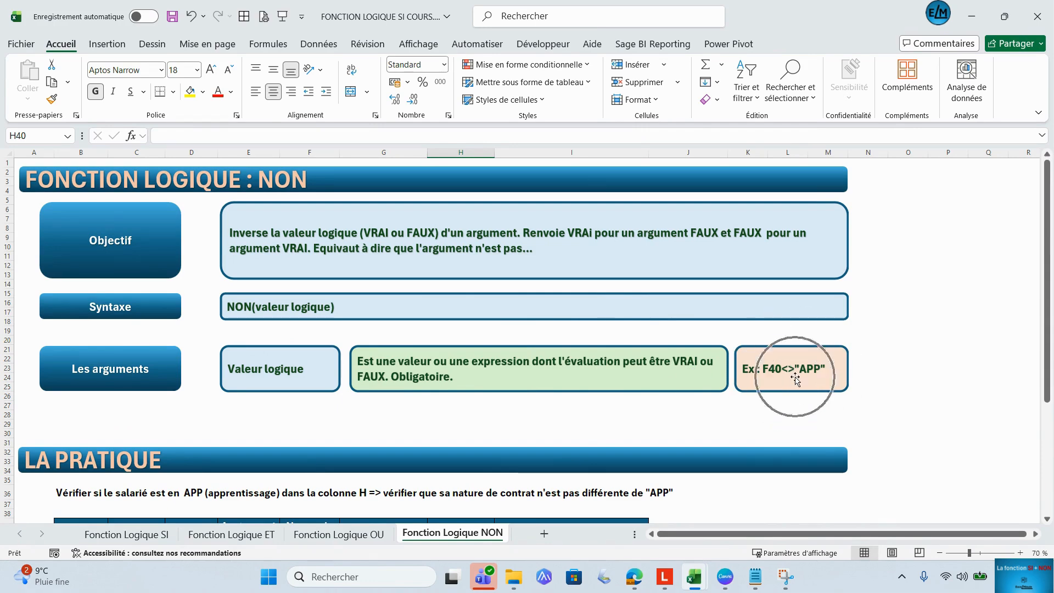
key("ctrl")
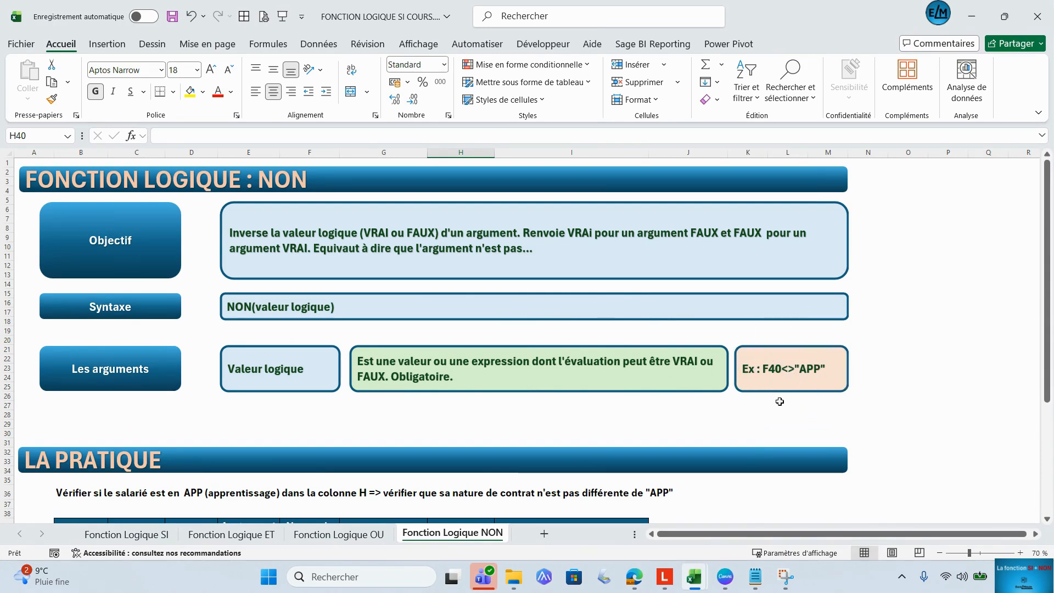
Step: Try the plain comparison =F40<>"APP" in cell H40 of the practice table and clear the cell again
scroll(785, 384, "down", 2)
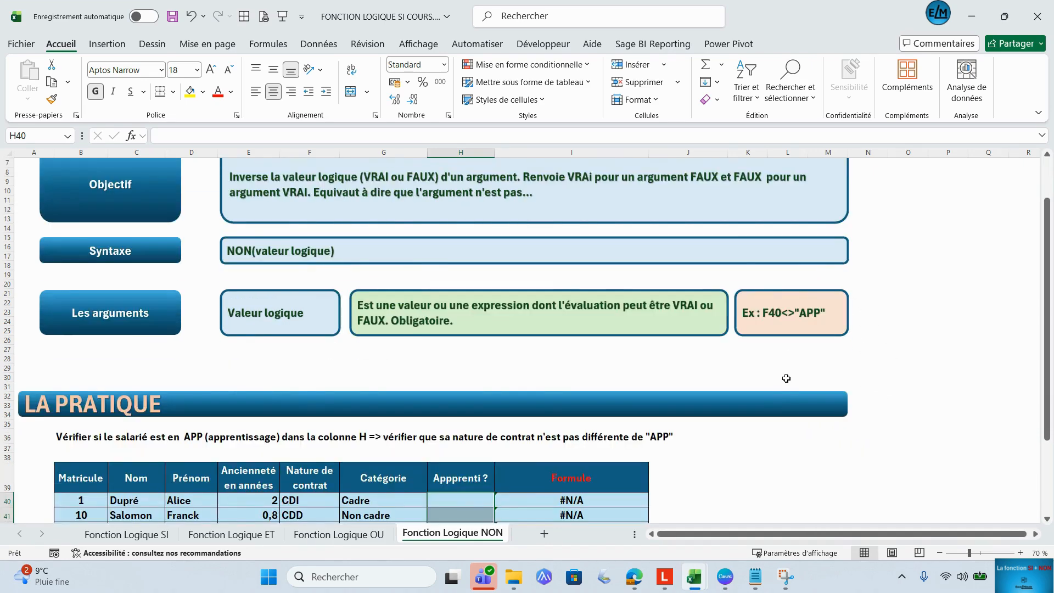
scroll(779, 378, "down", 4)
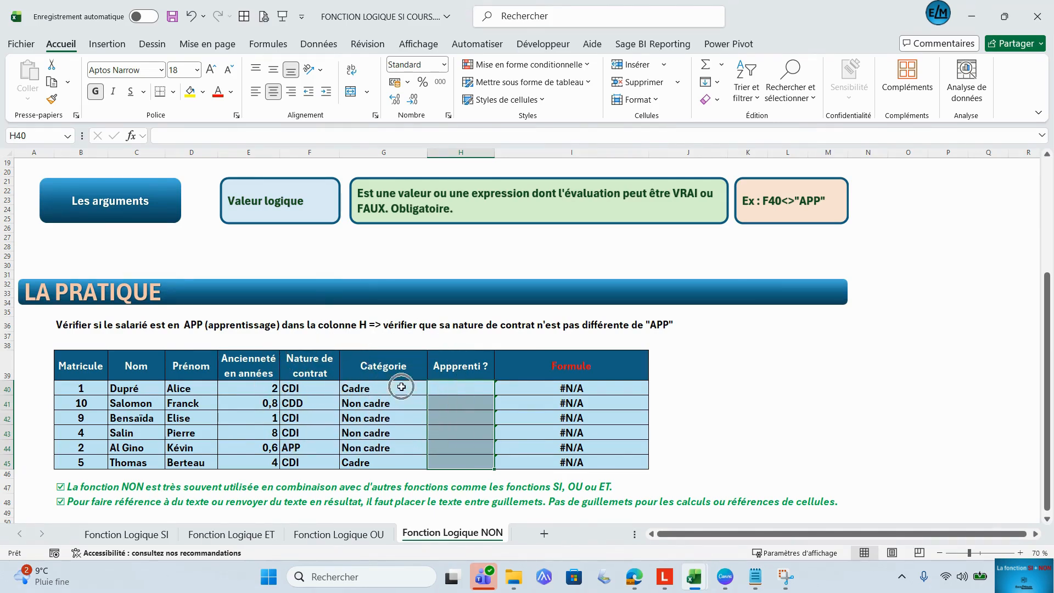
left_click(459, 389)
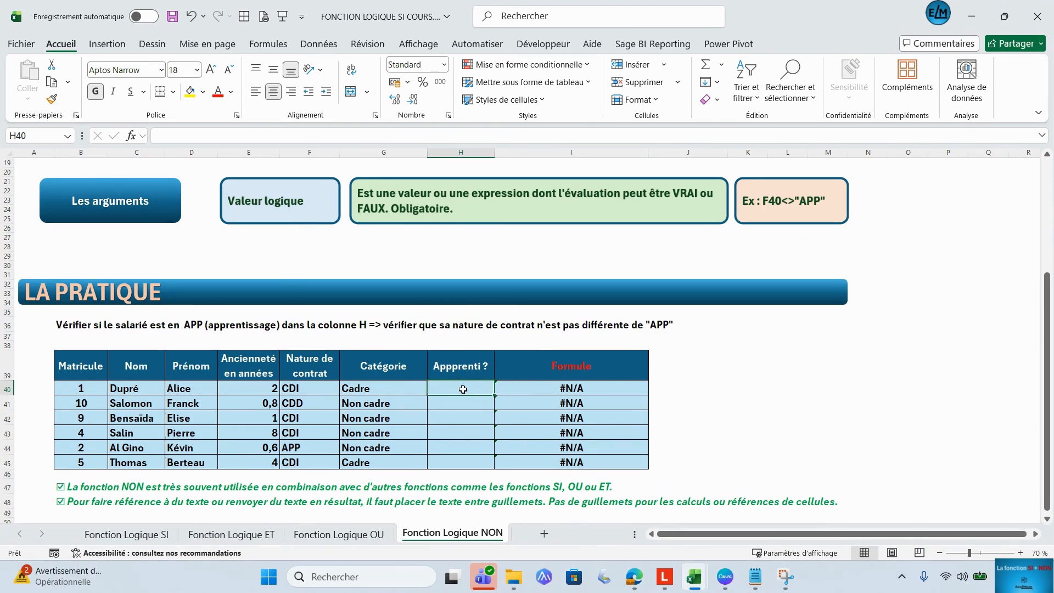
type("=")
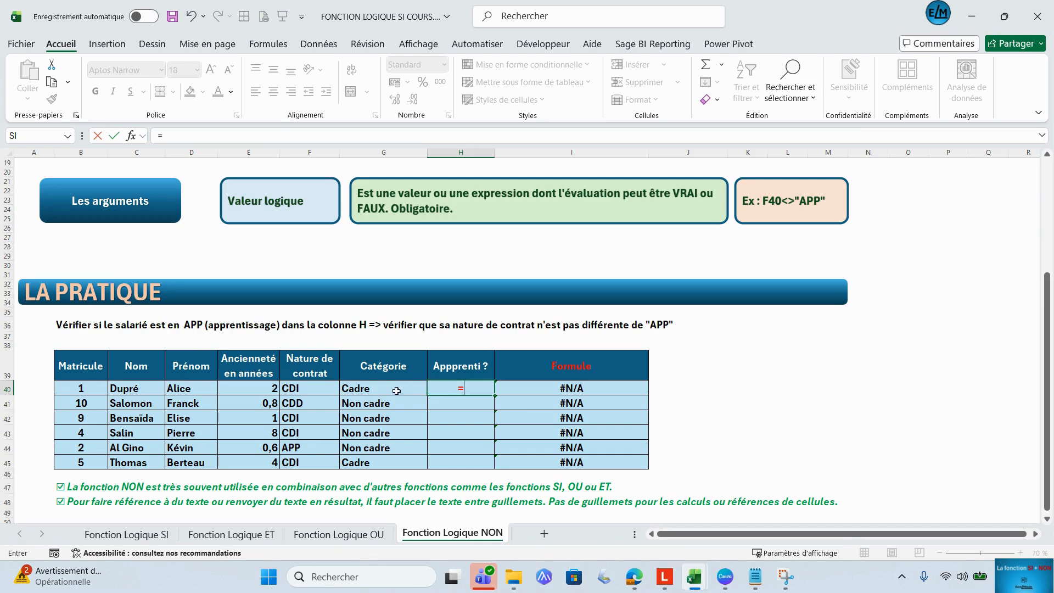
left_click(316, 390)
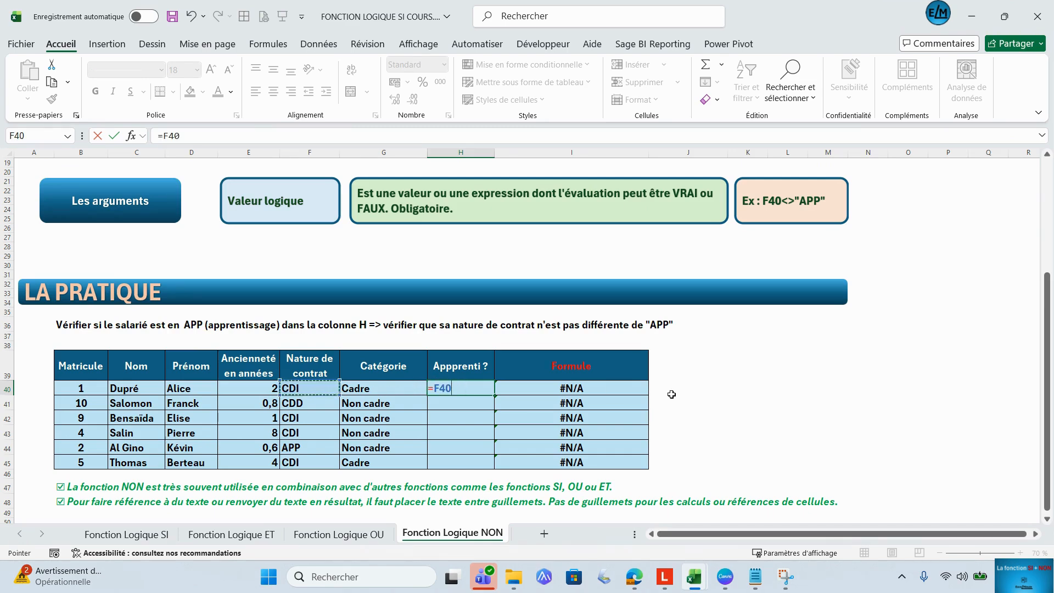
type(">")
key("BackSpace")
type("<>\"APP")
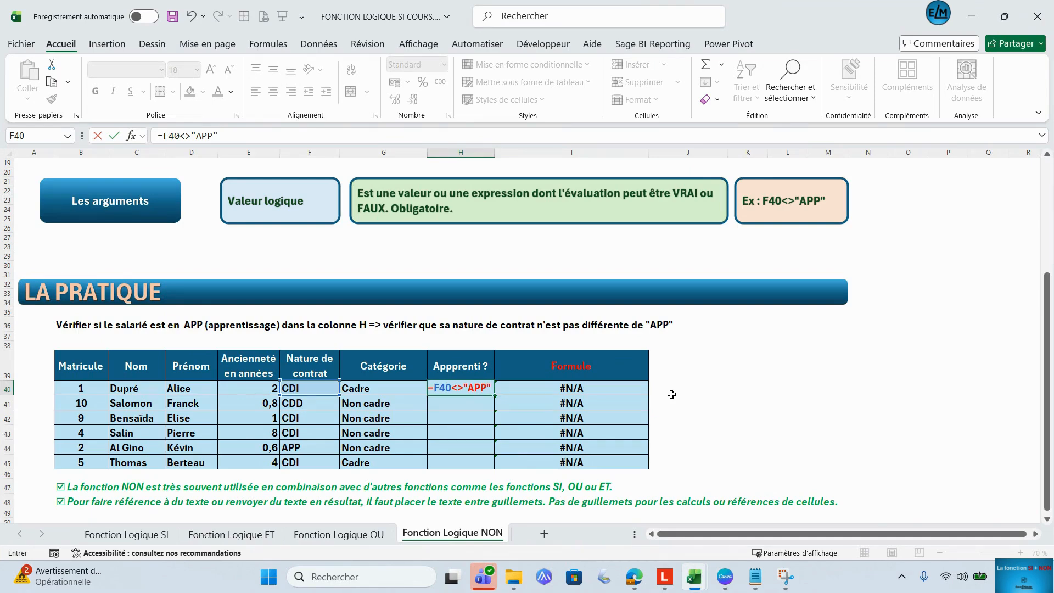
key("Return")
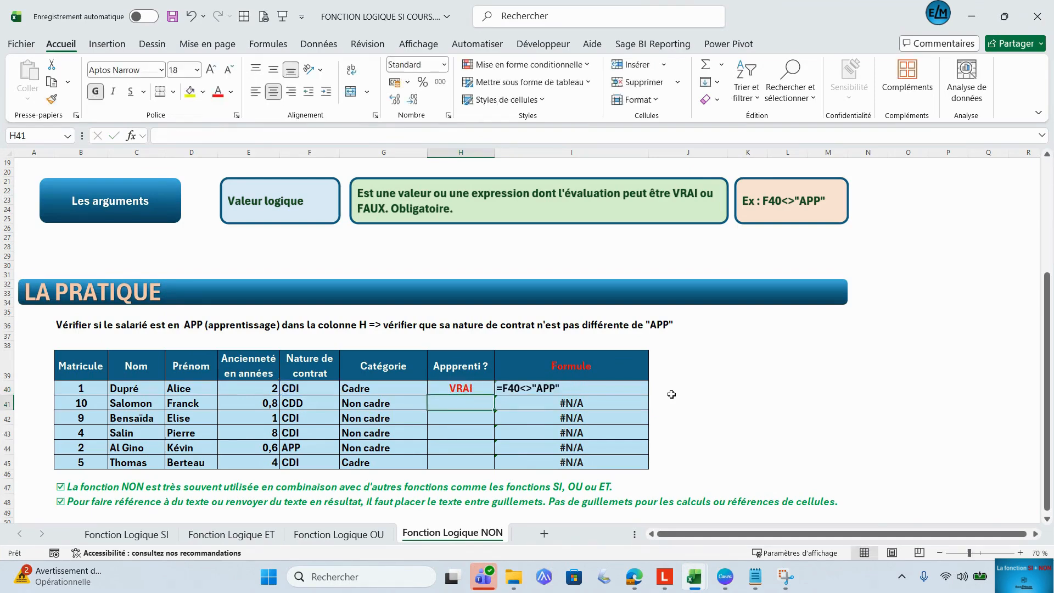
left_click(467, 390)
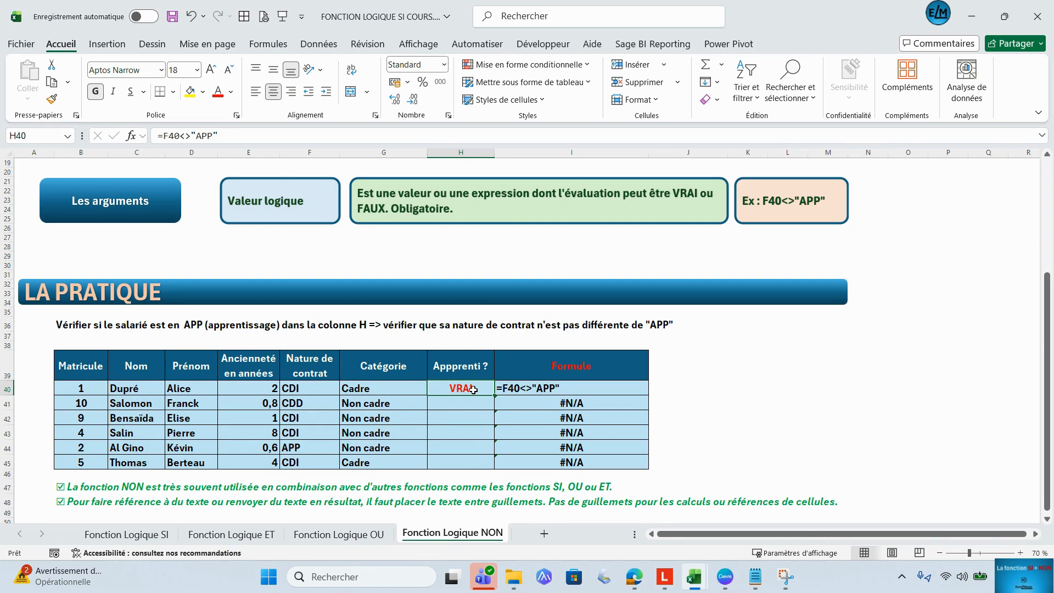
key("Delete")
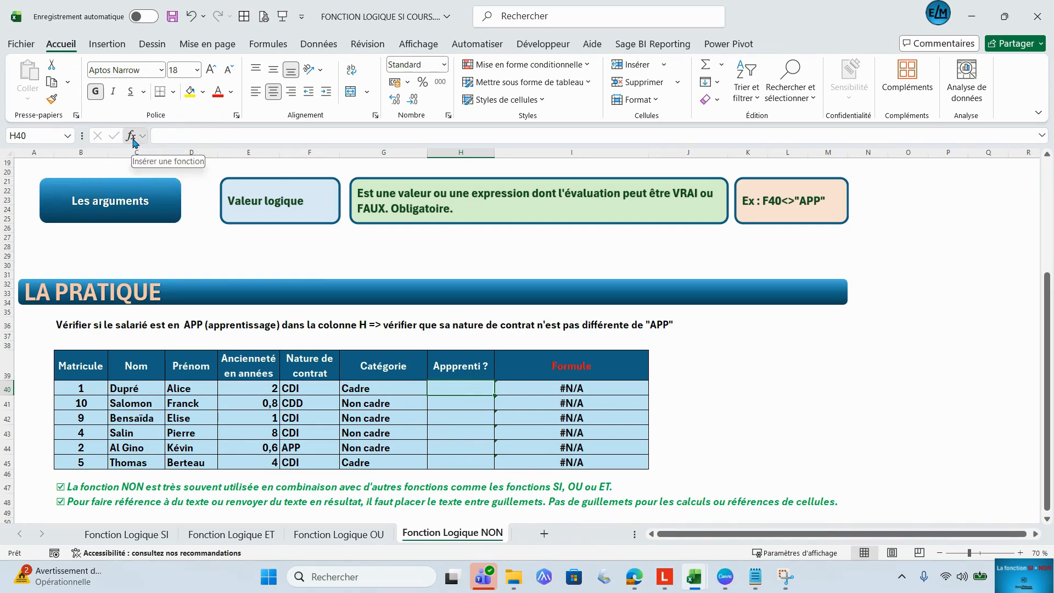
Step: Insert the NON function into cell H40 from the complete list of functions
left_click(131, 136)
left_click(724, 312)
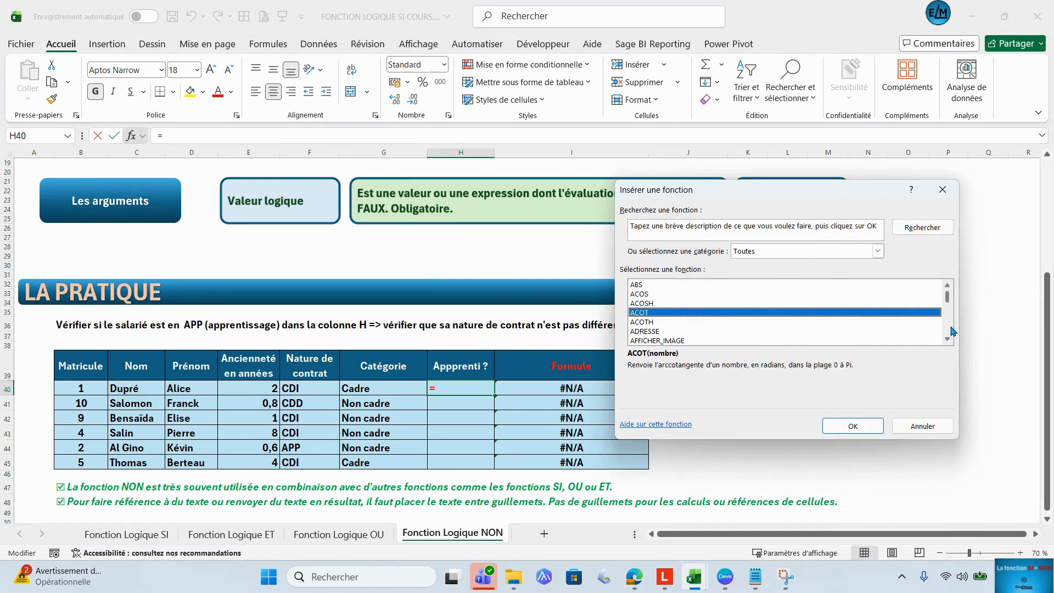
key("n")
scroll(807, 300, "down", 5)
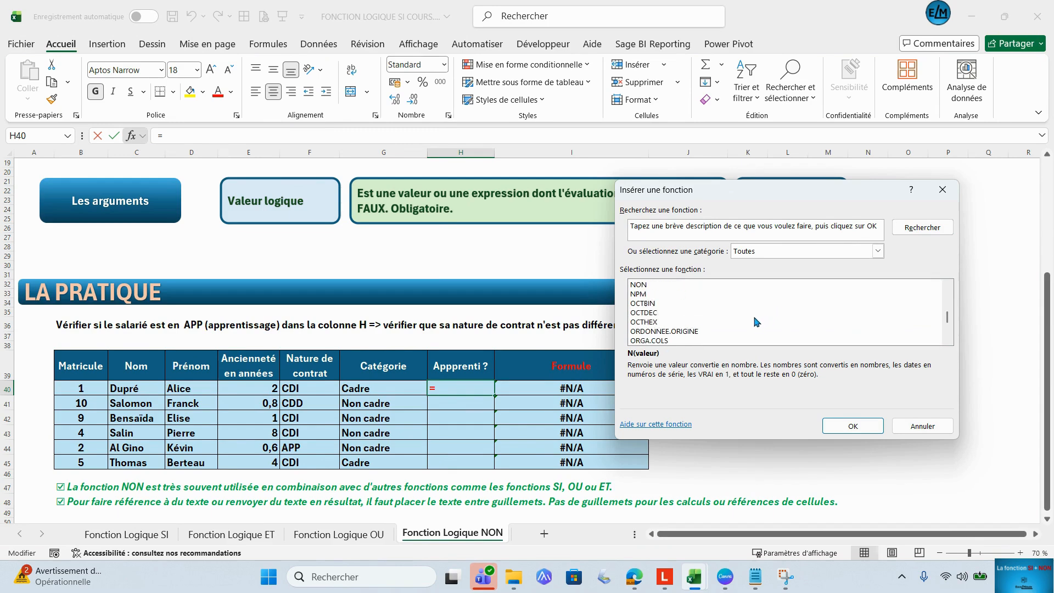
left_click(686, 286)
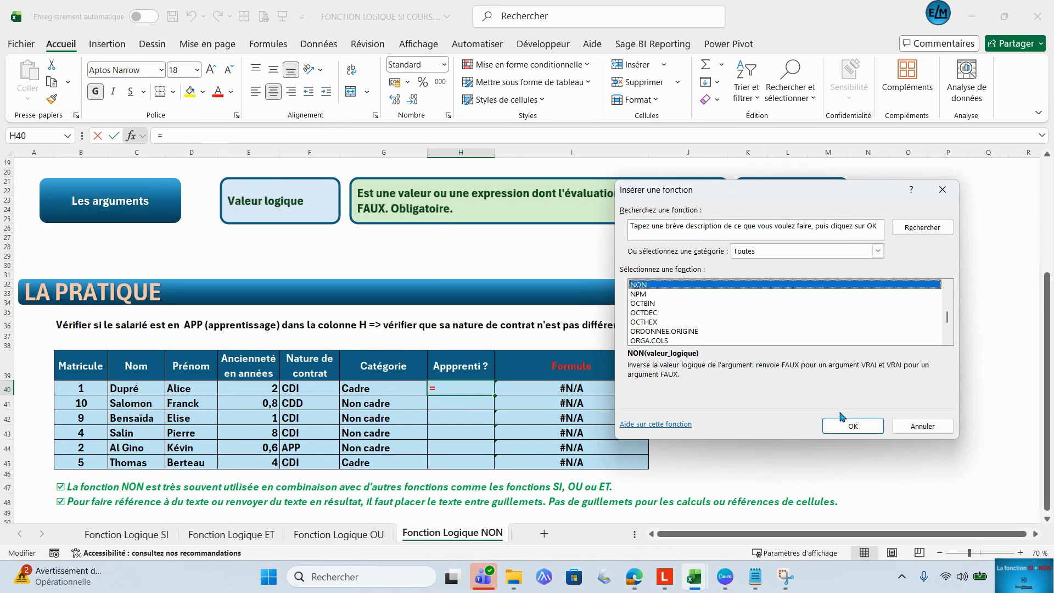
left_click(851, 426)
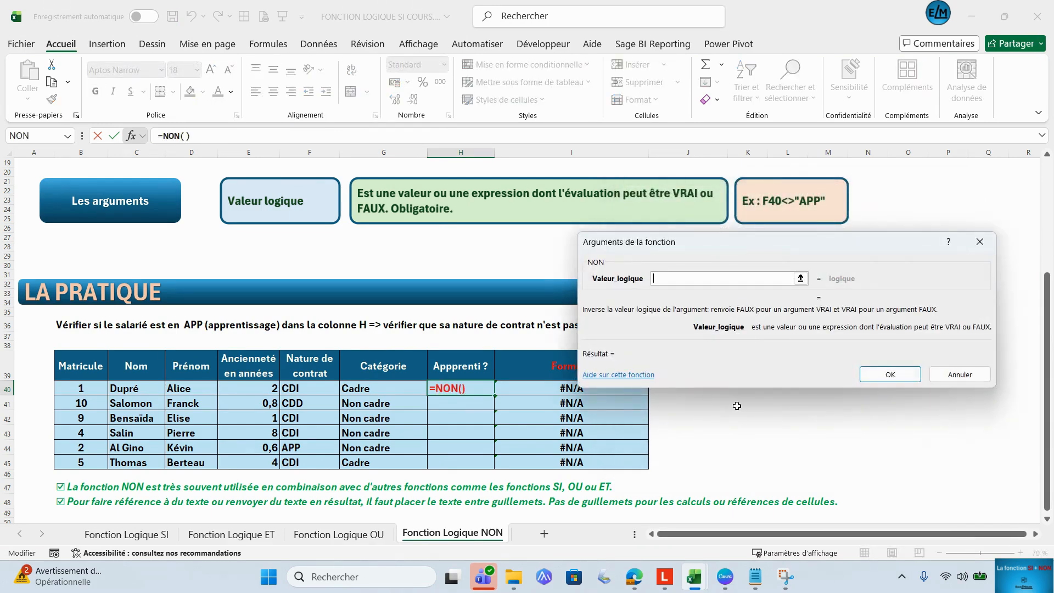
Step: Set the NON function's Valeur_logique argument to F40<>"APP" and copy the formula from H40 down to H45
left_click(317, 388)
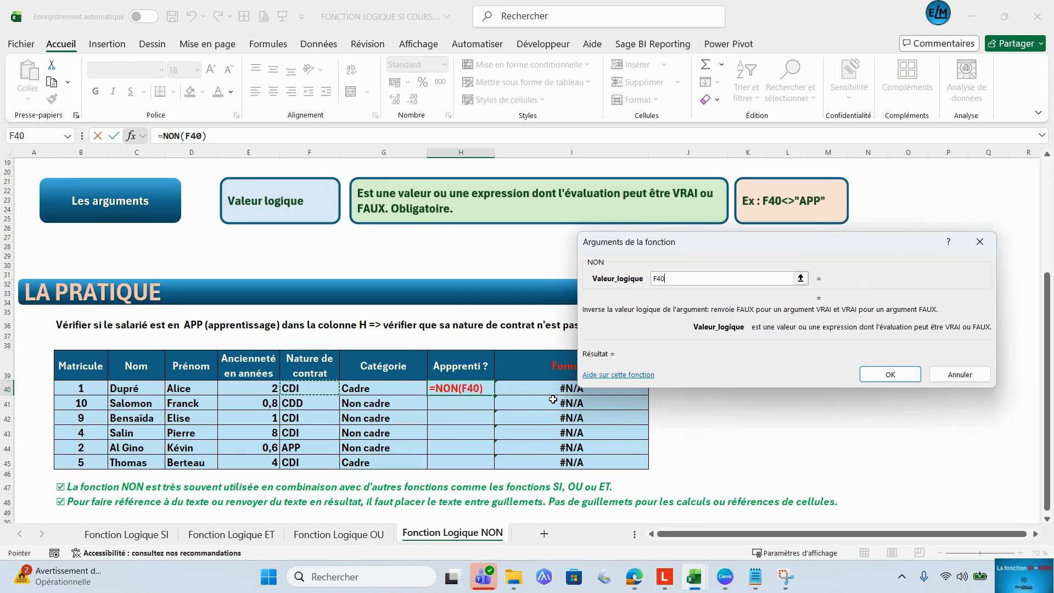
type("<>")
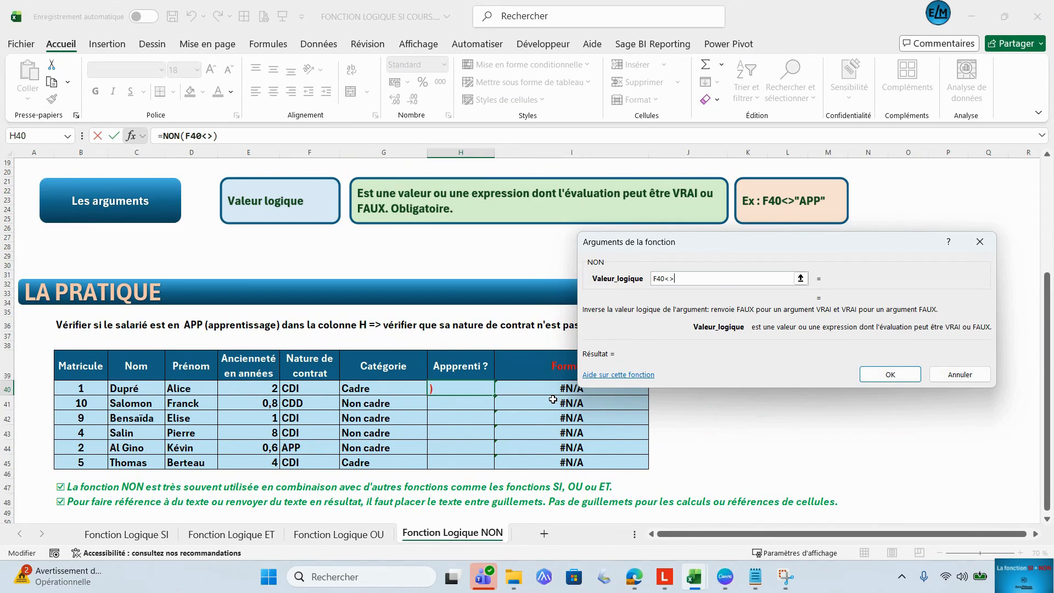
type("\"APP\"")
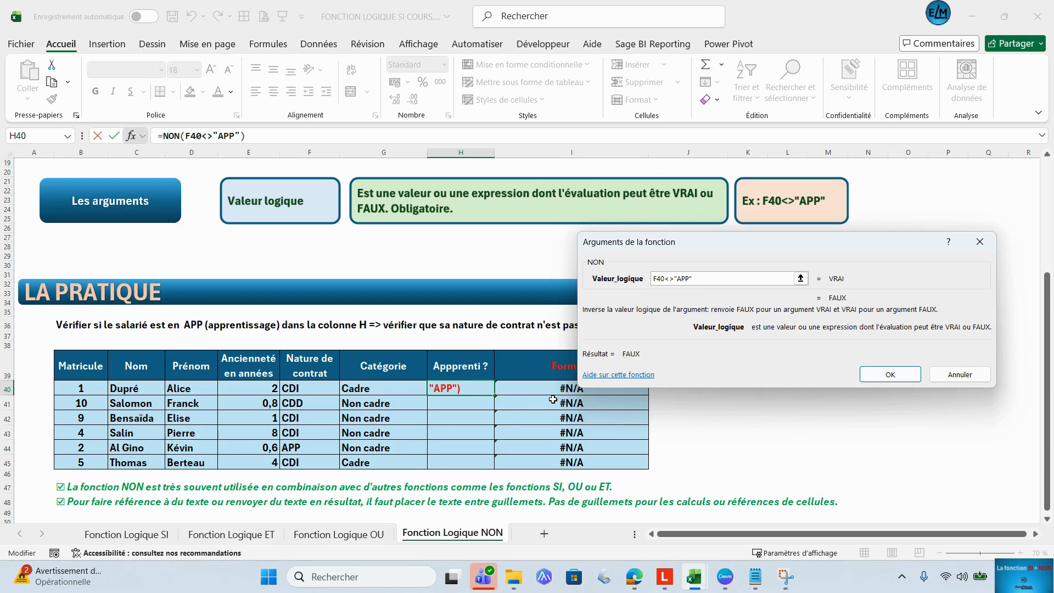
left_click(881, 379)
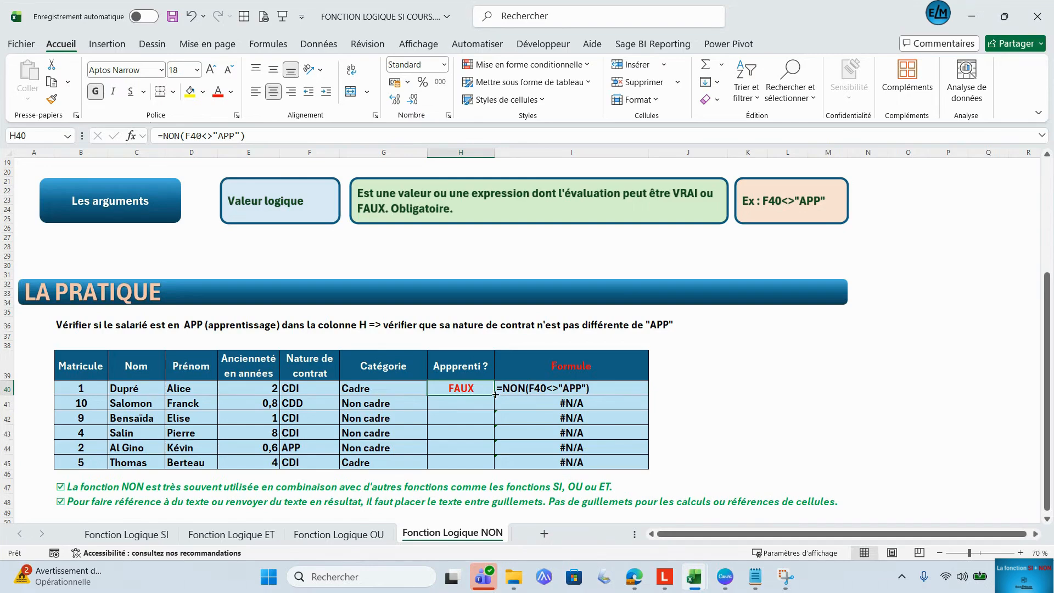
left_click_drag(495, 394, 494, 467)
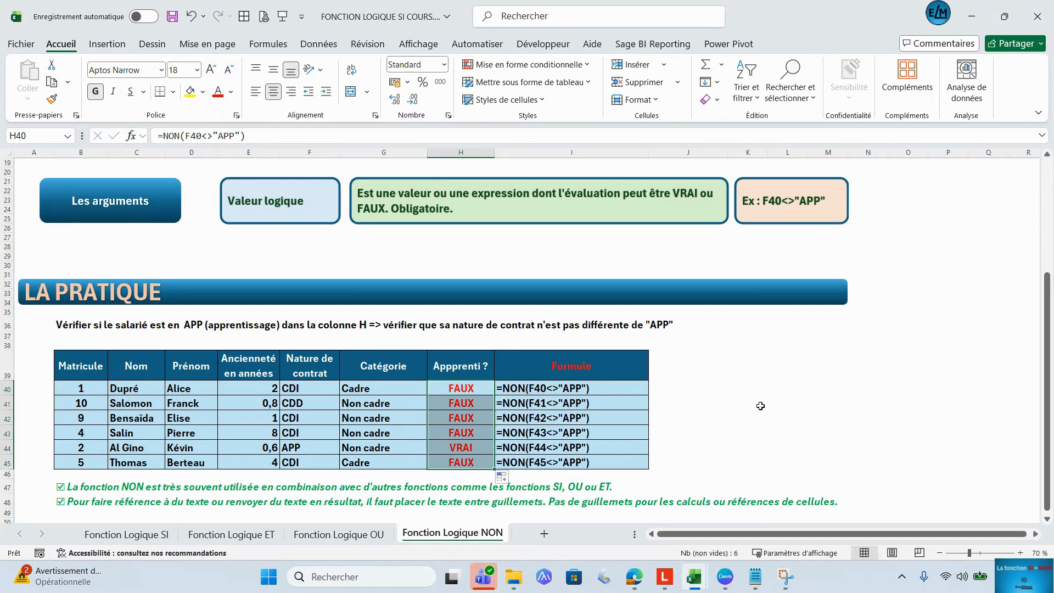
left_click(467, 453)
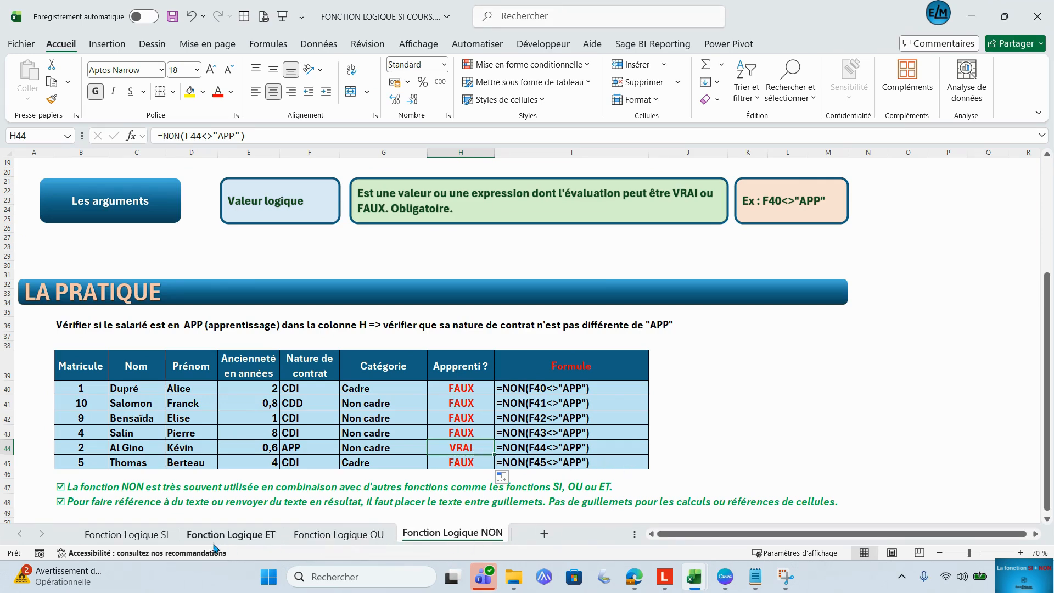
Step: Switch to the Fonction Logique SI sheet and review the syntax of the SI function
left_click(163, 535)
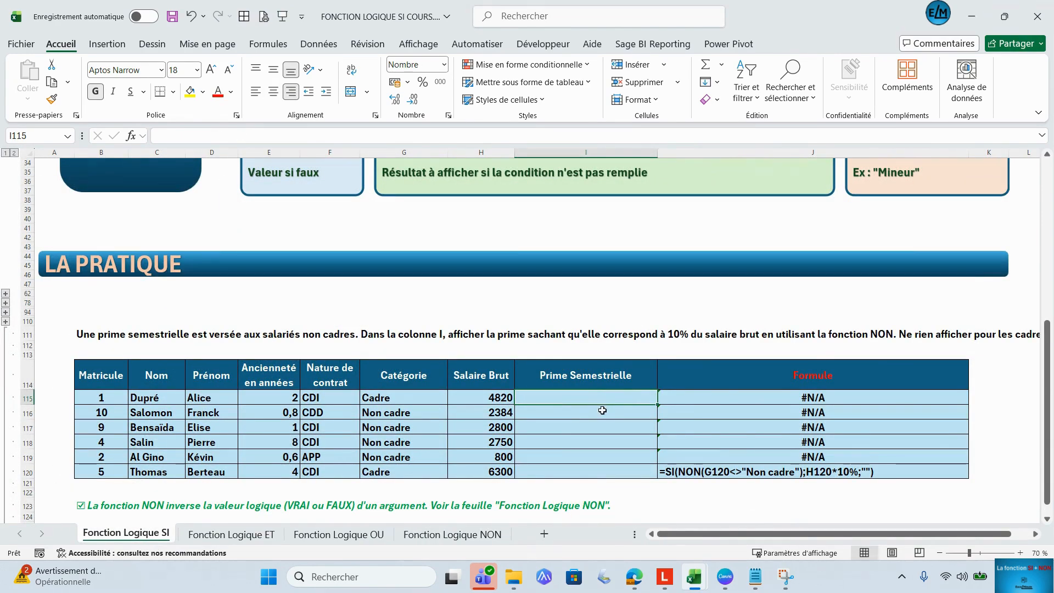
scroll(601, 407, "up", 11)
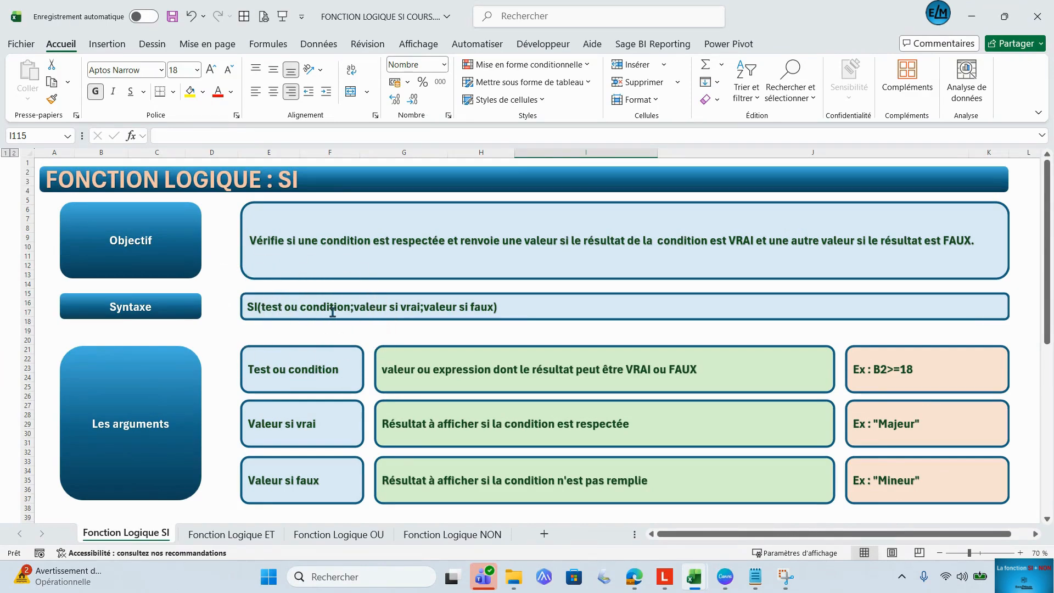
key("ctrl")
key("ctrl")
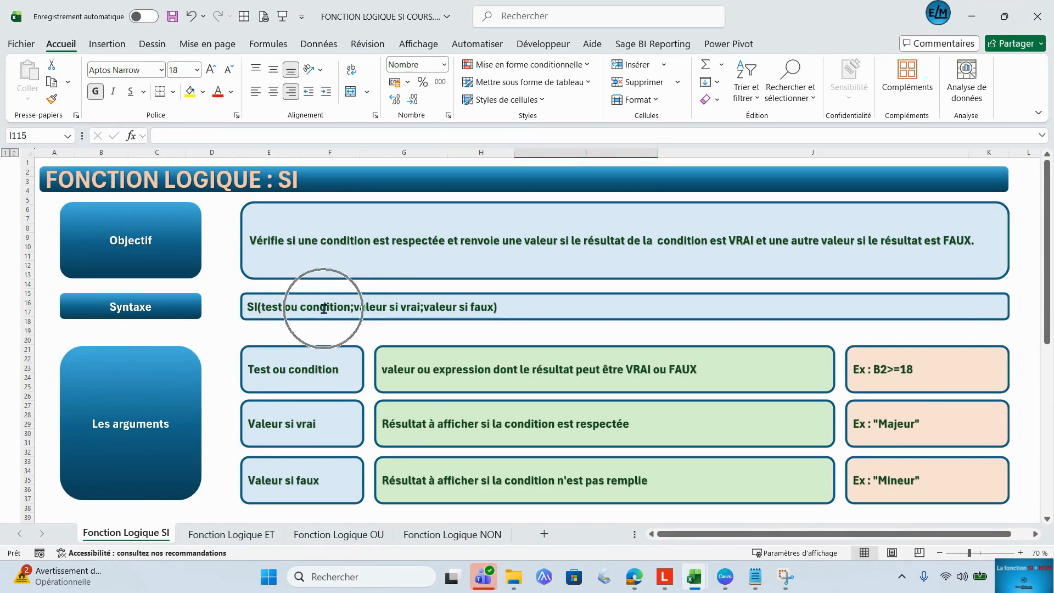
key("ctrl")
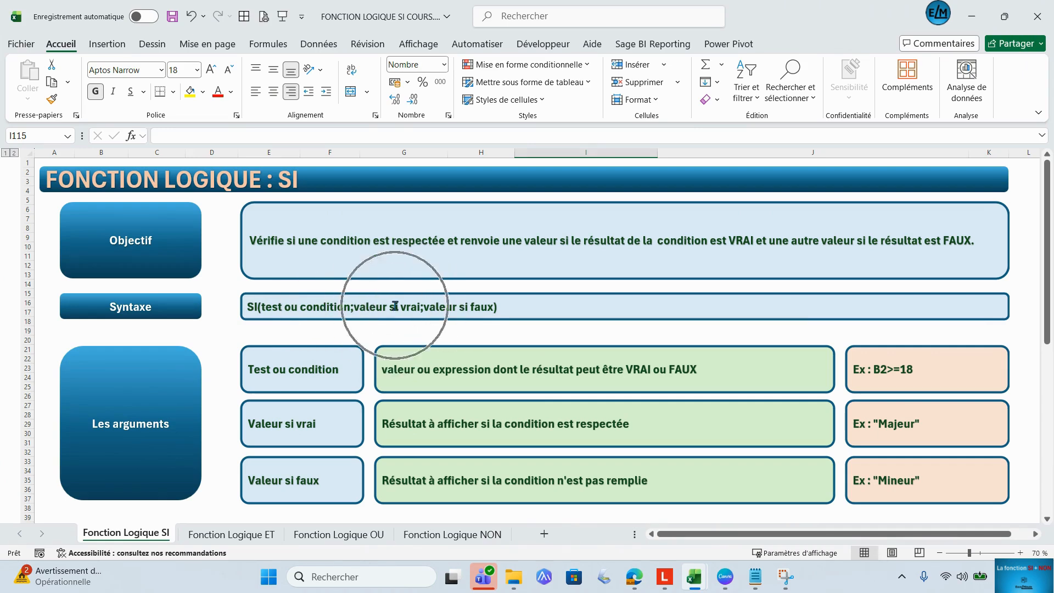
key("ctrl")
key("ctrl")
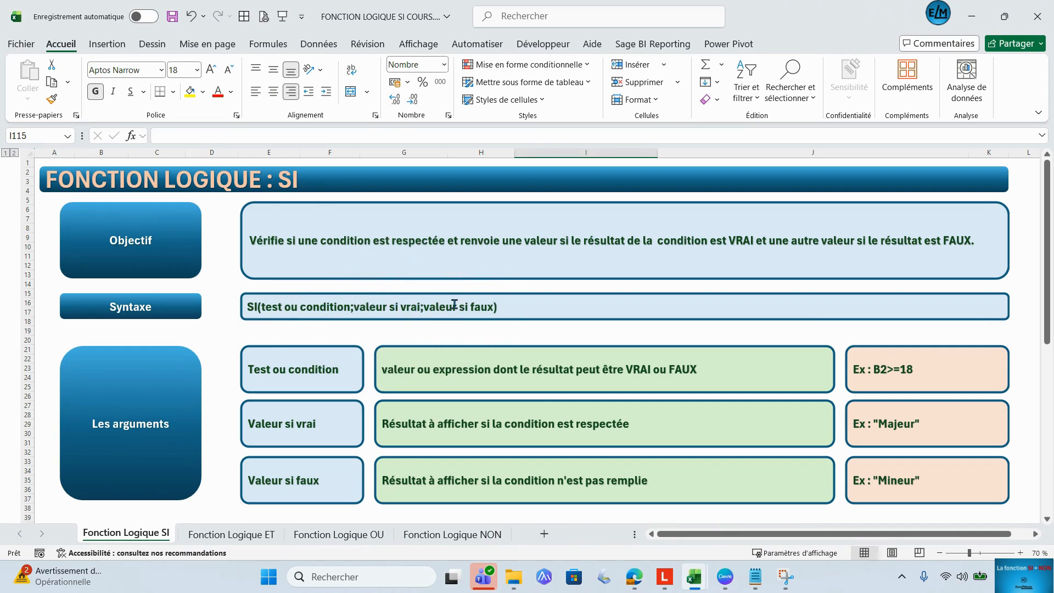
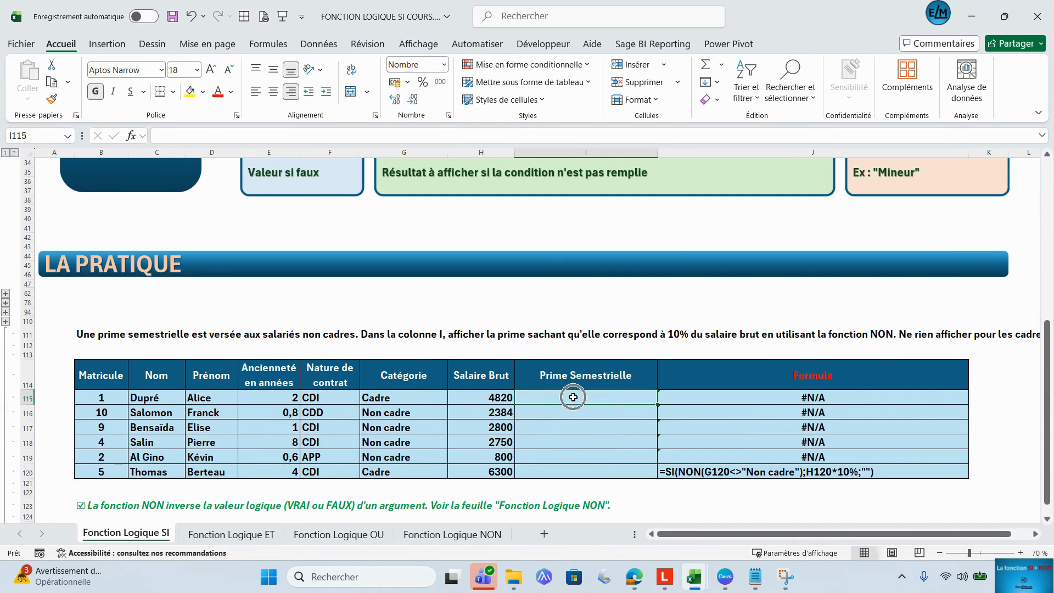
Step: Insert the SI function into cell I115 of the Prime Semestrielle column from the complete list of functions
left_click(130, 136)
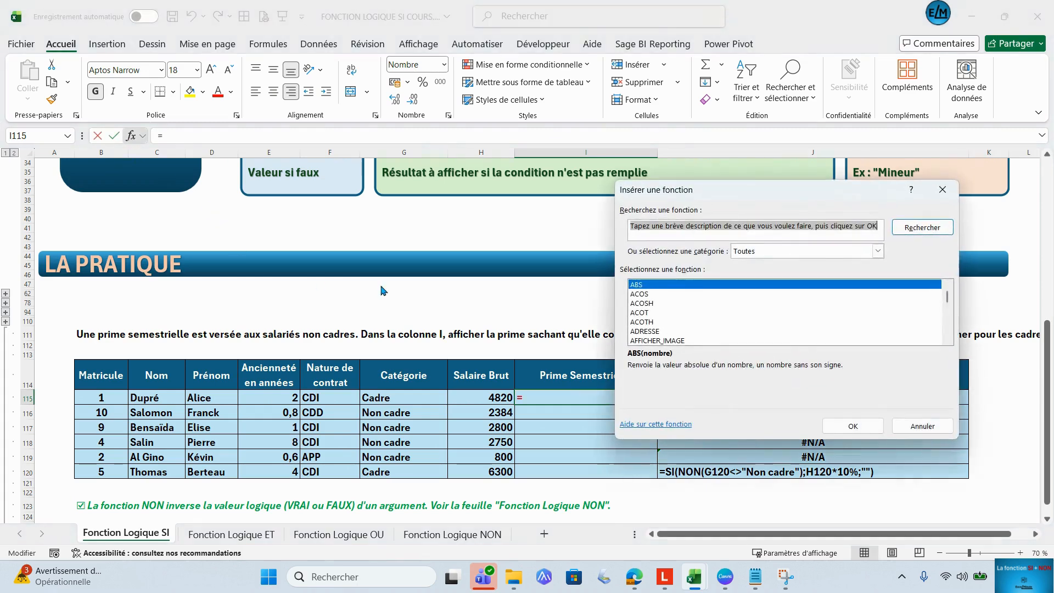
left_click(756, 322)
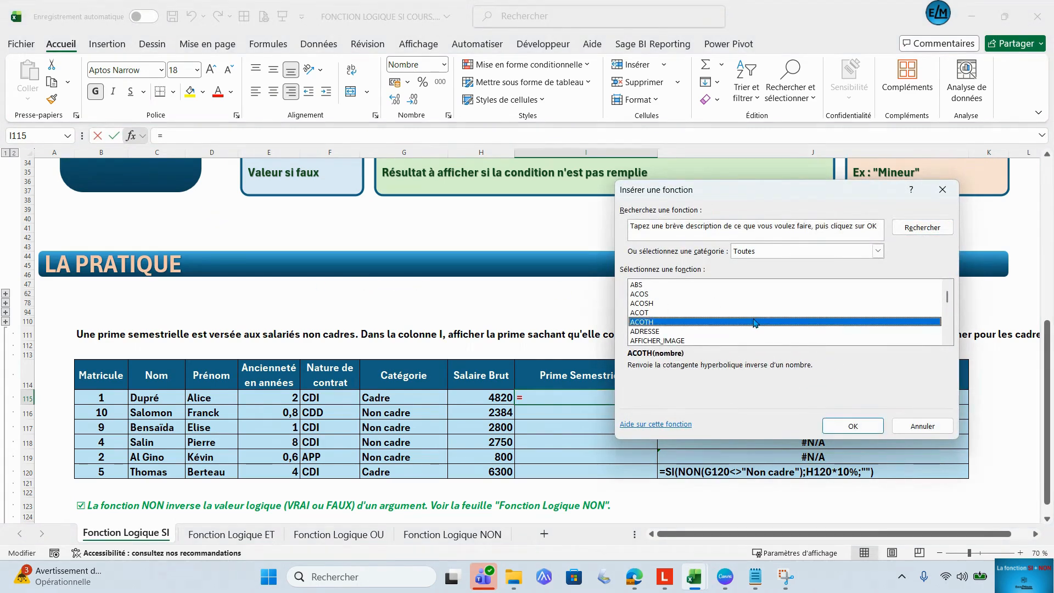
key("s")
key("i")
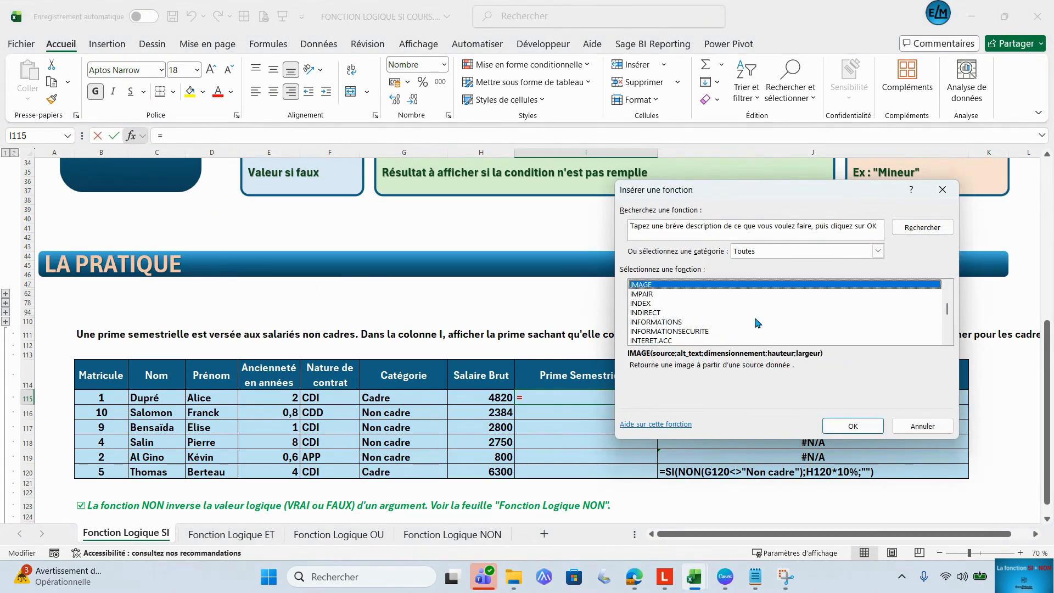
key("s")
key("i")
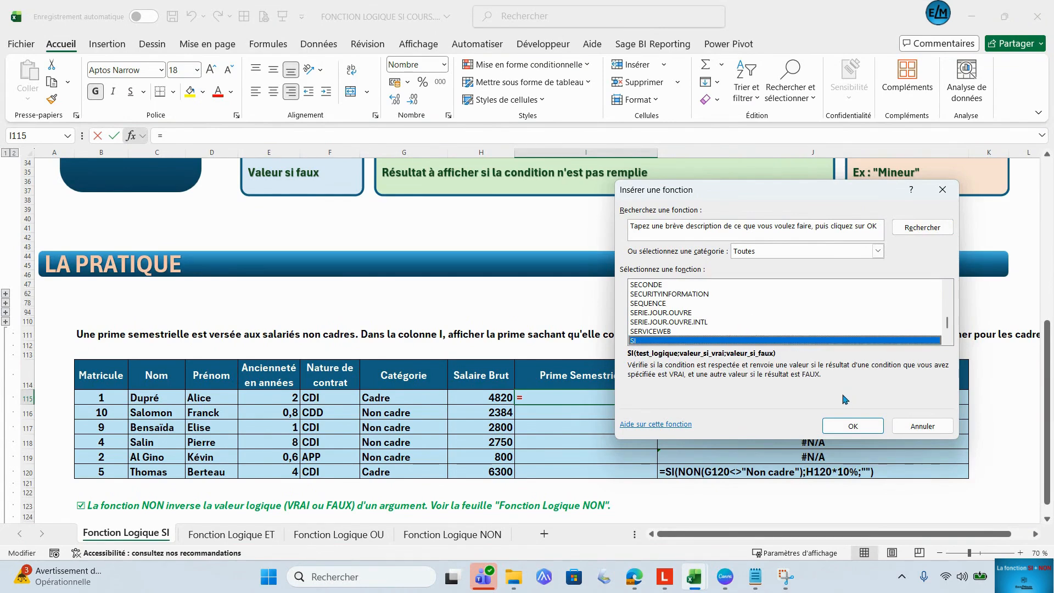
left_click(856, 425)
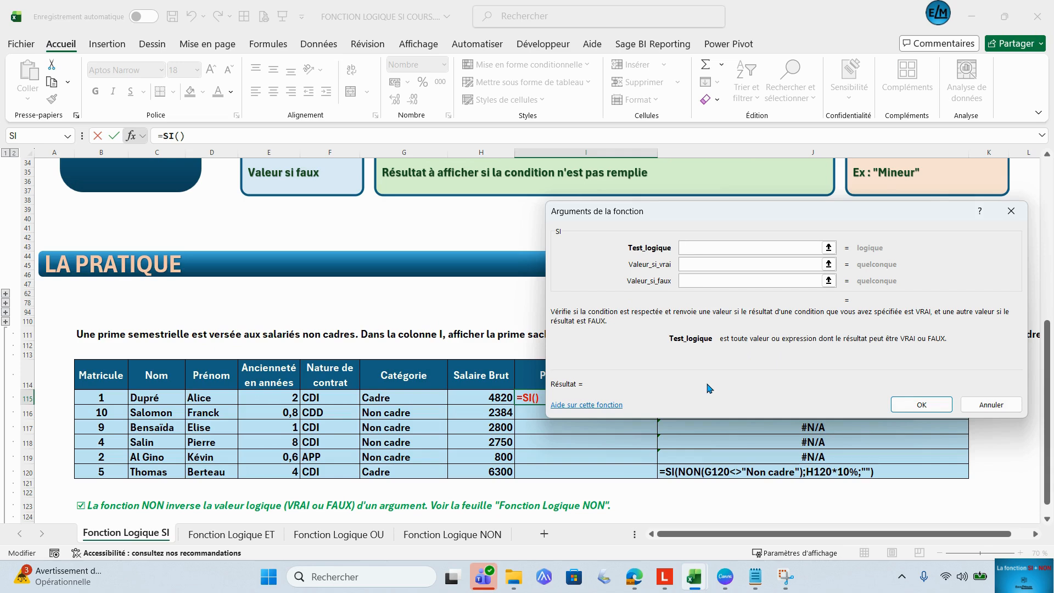
Step: Set the SI function's Test_logique argument to NON(G115<>"Non Cadre")
type("NON")
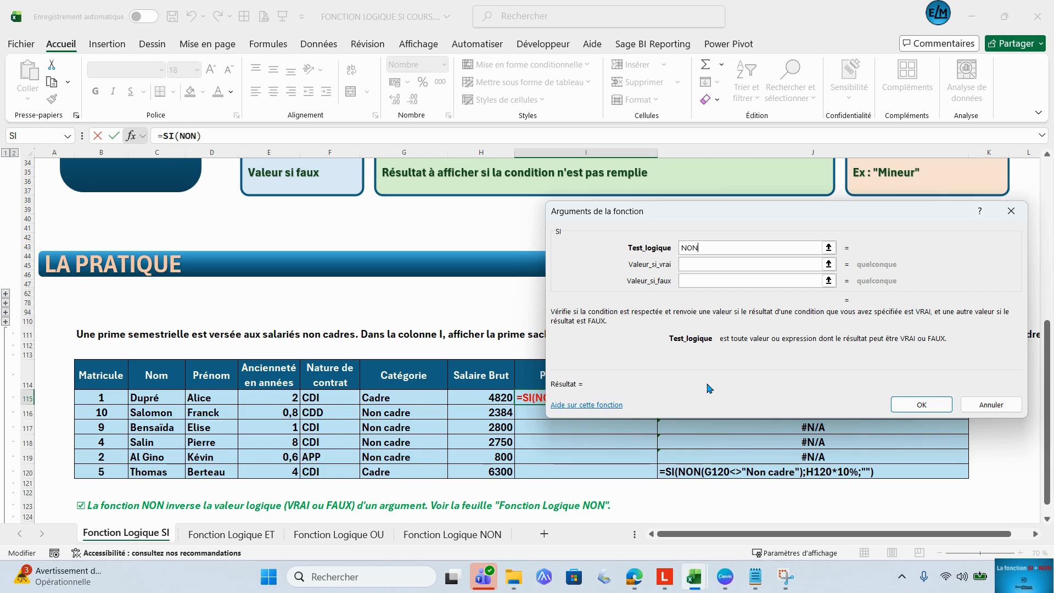
type("(")
left_click(427, 398)
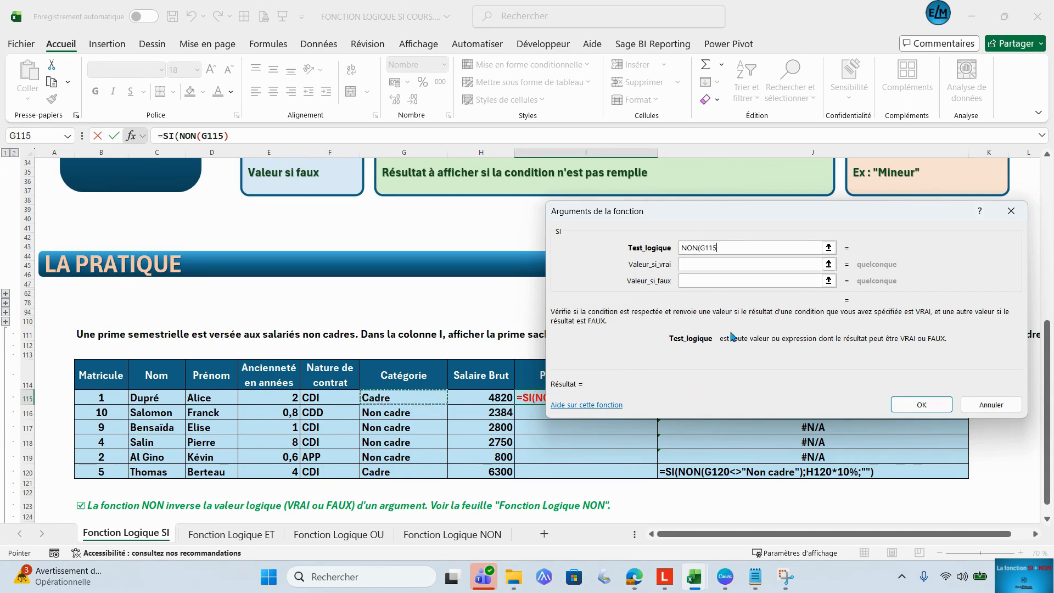
type("<>\"")
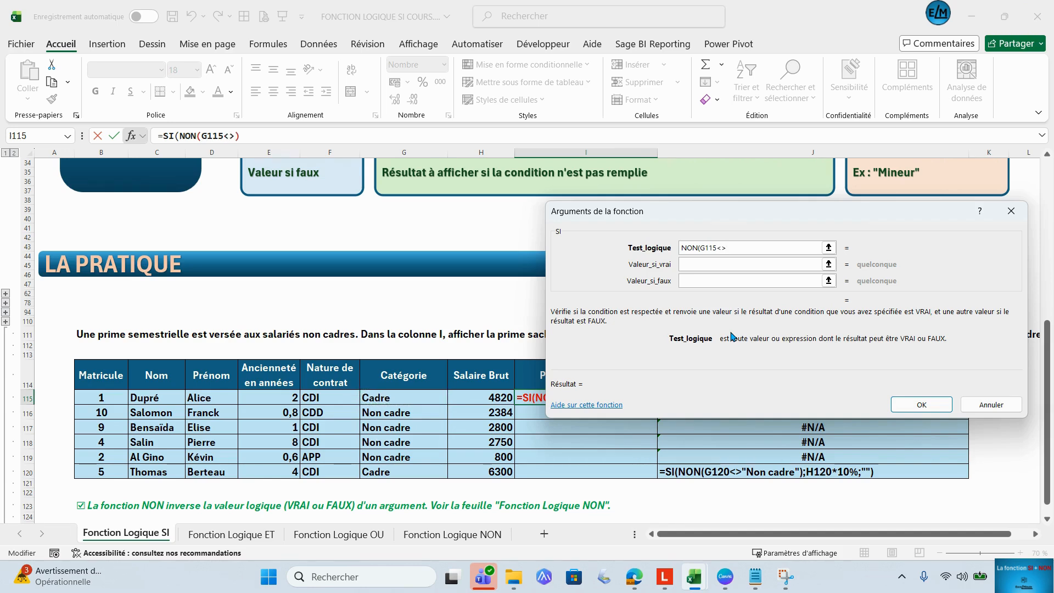
type("Non Cadre")
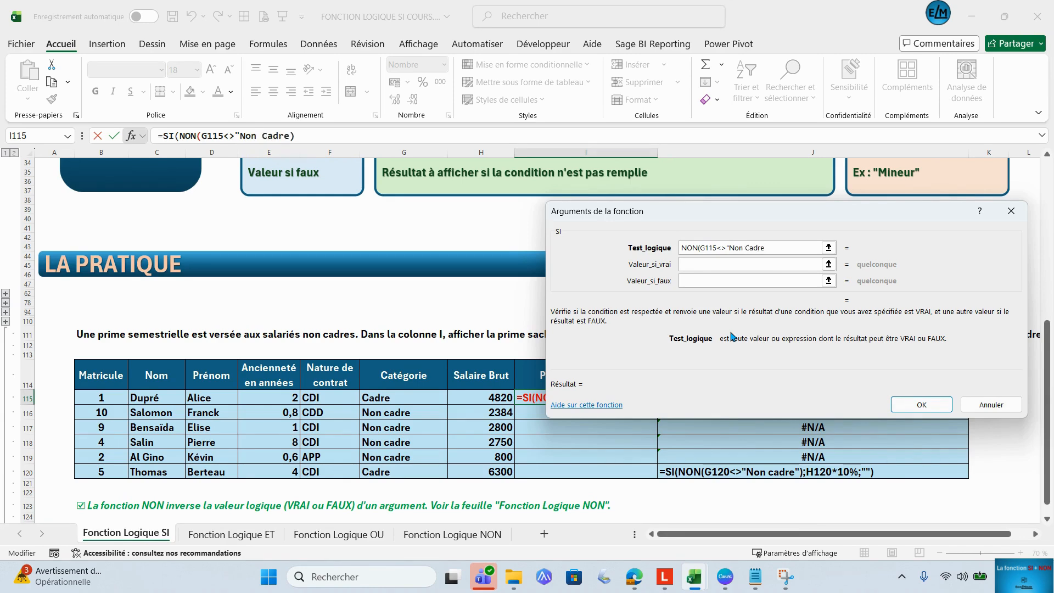
type("\"")
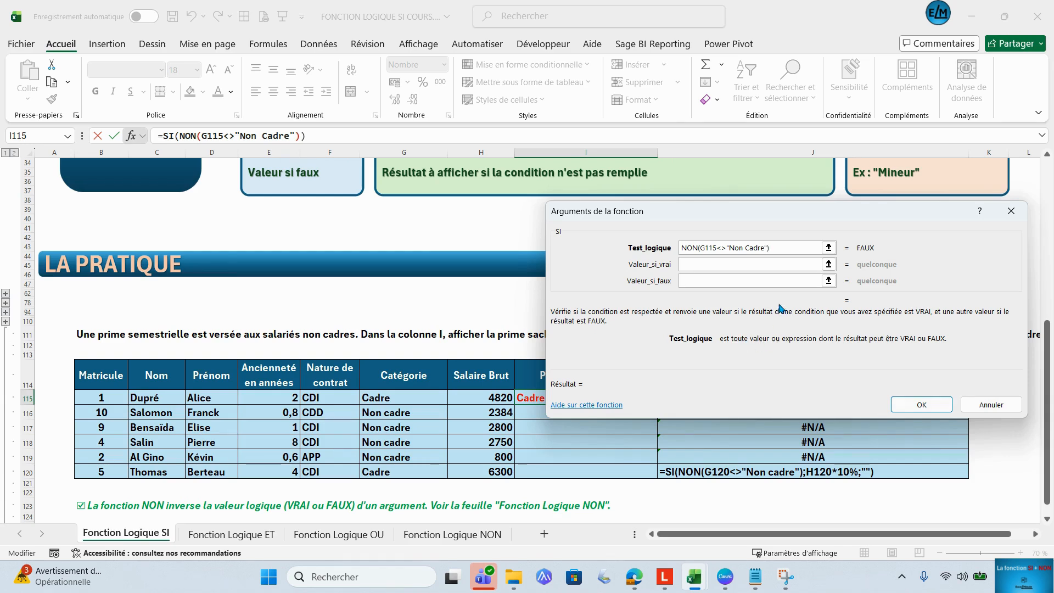
Step: Set Valeur_si_vrai to H115*10% and Valeur_si_faux to "", and validate the SI function in I115
left_click(724, 264)
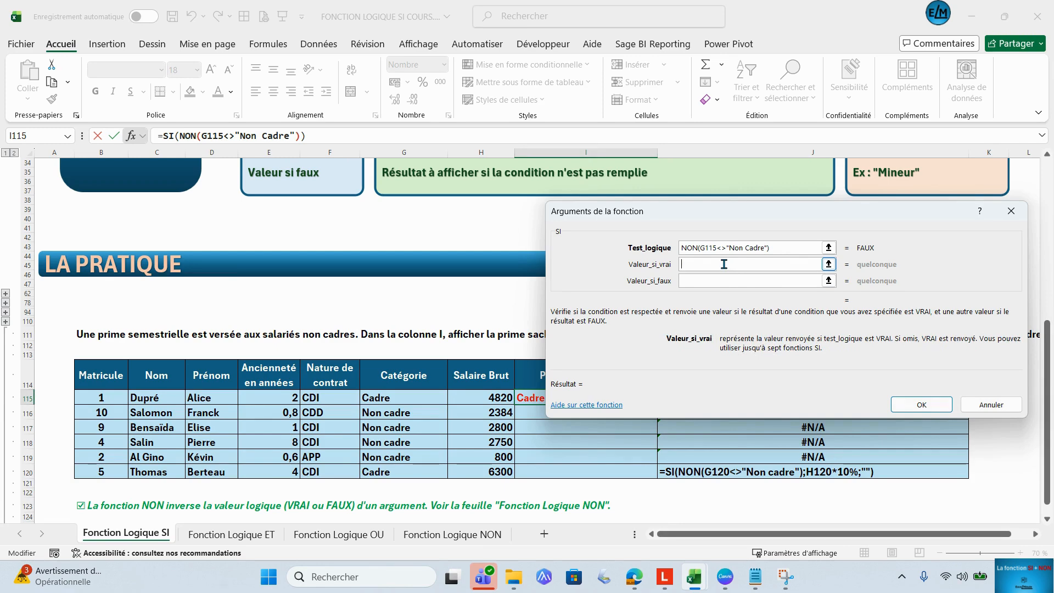
left_click(497, 399)
type("*")
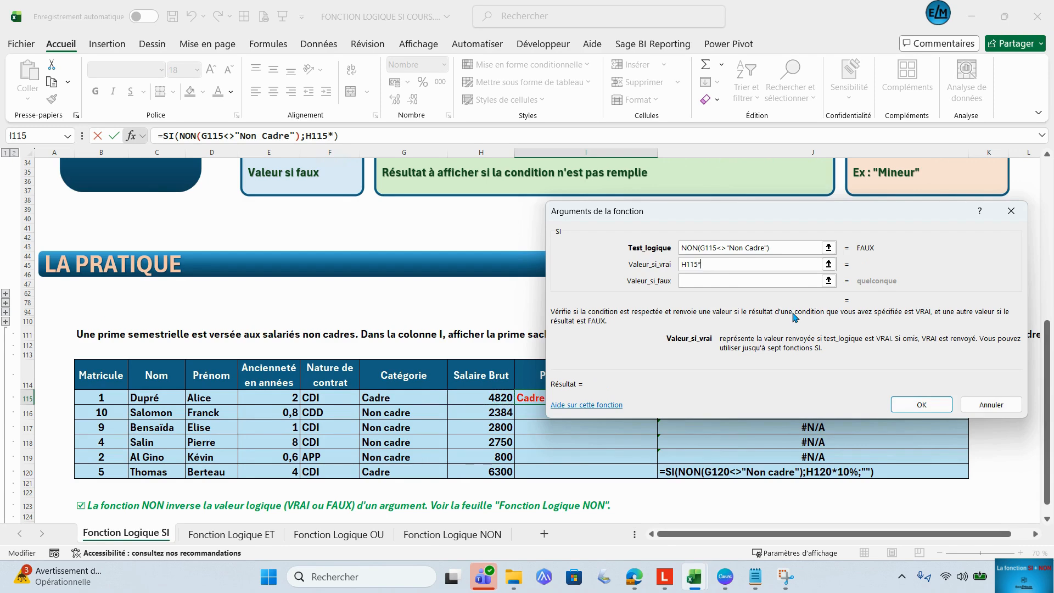
type("10%")
left_click(701, 282)
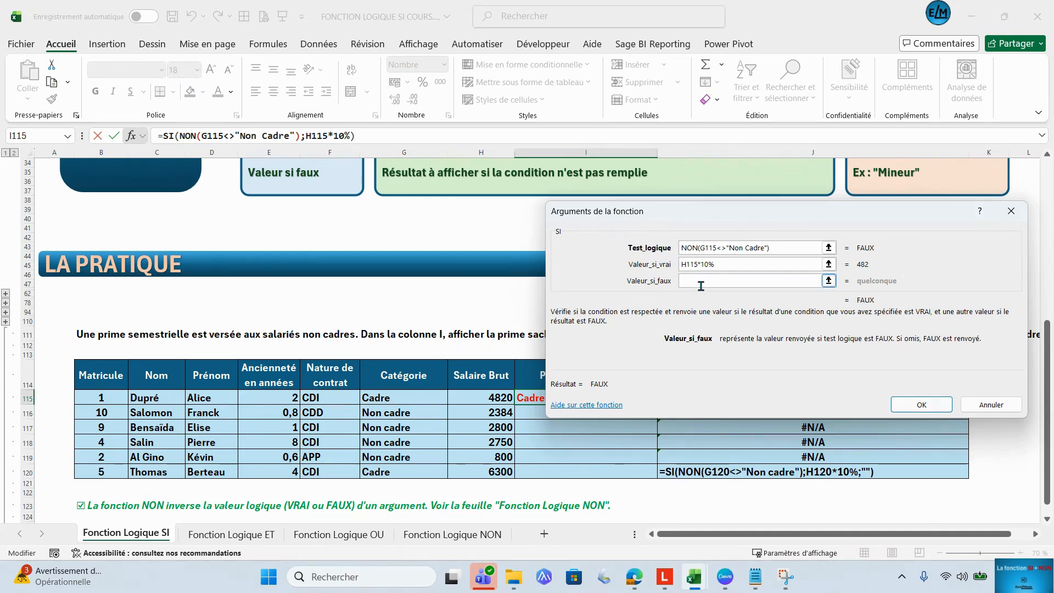
type("\"\"")
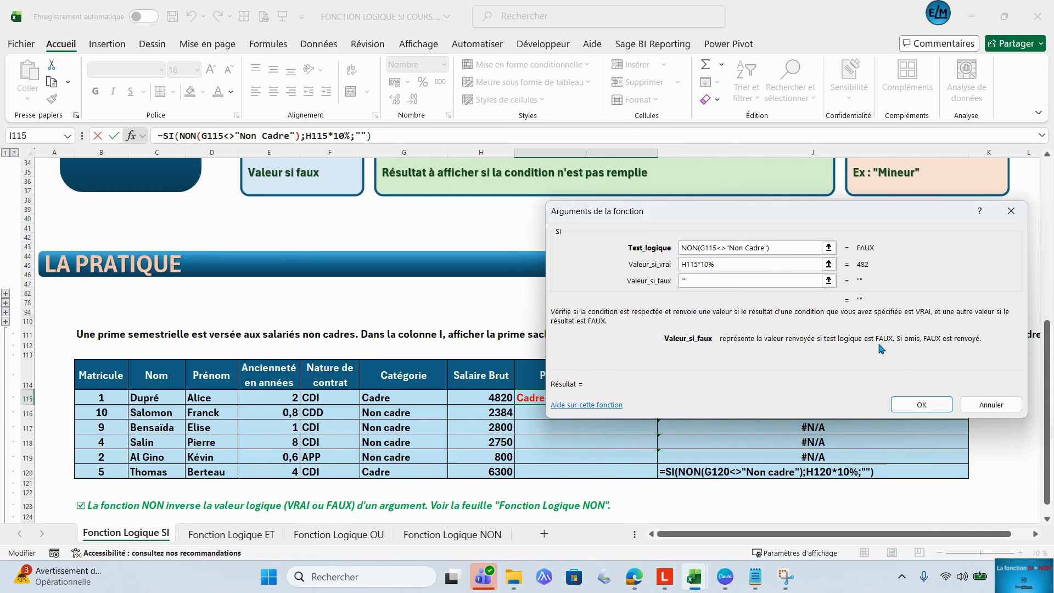
left_click(922, 406)
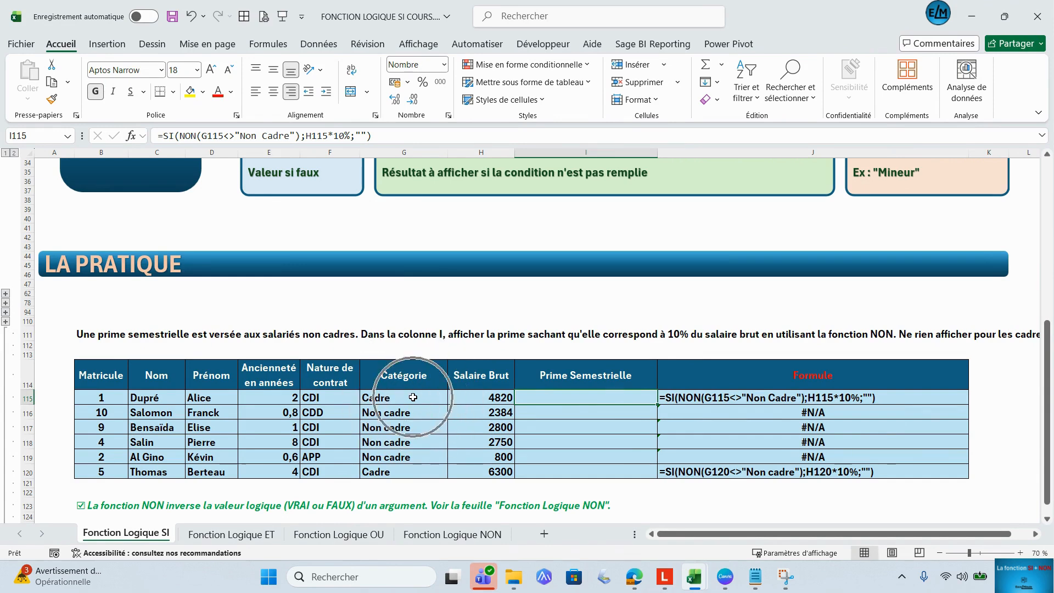
Step: Start an SI formula directly in cell I116 with the logical test NON(G116<>"Non Cadre")
left_click(618, 413)
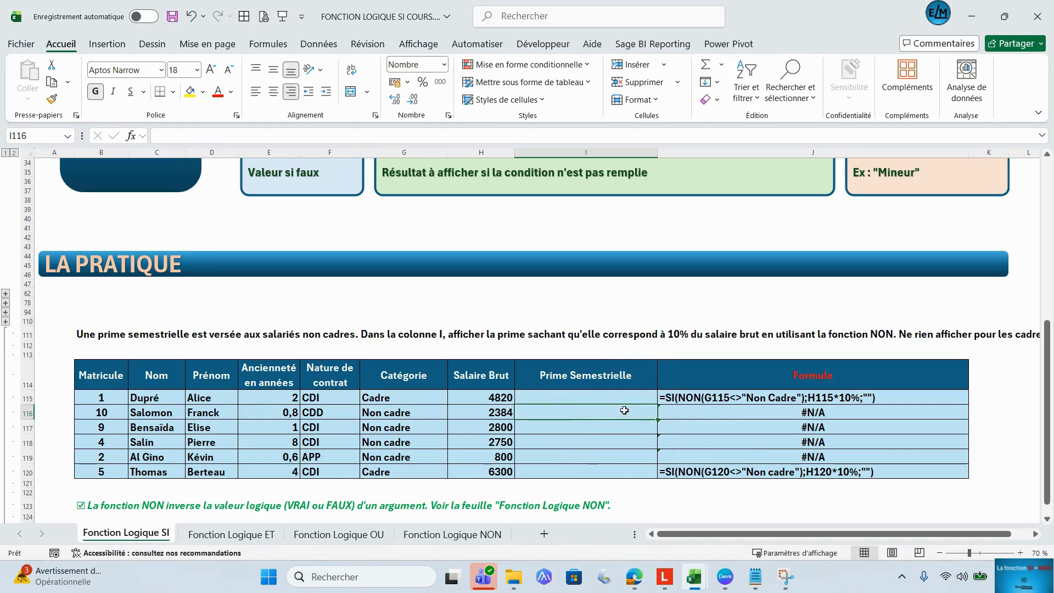
type("=")
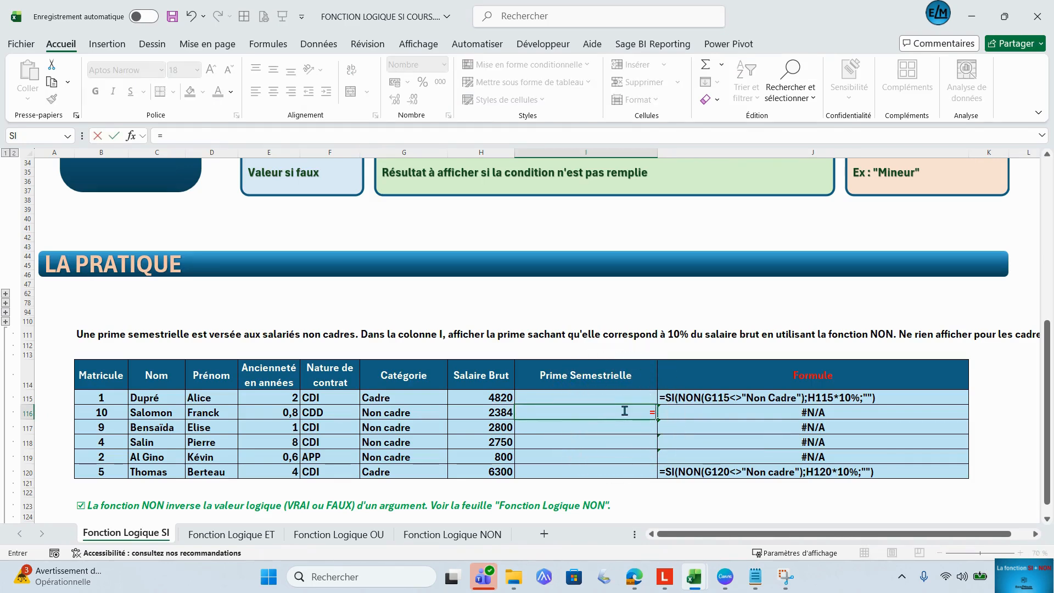
type("si(")
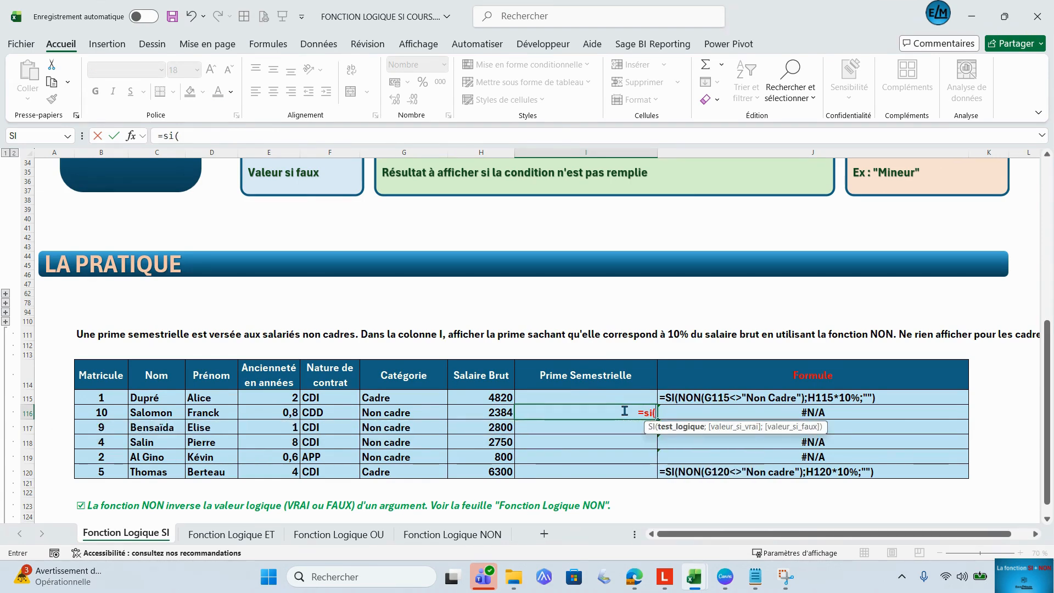
type("no")
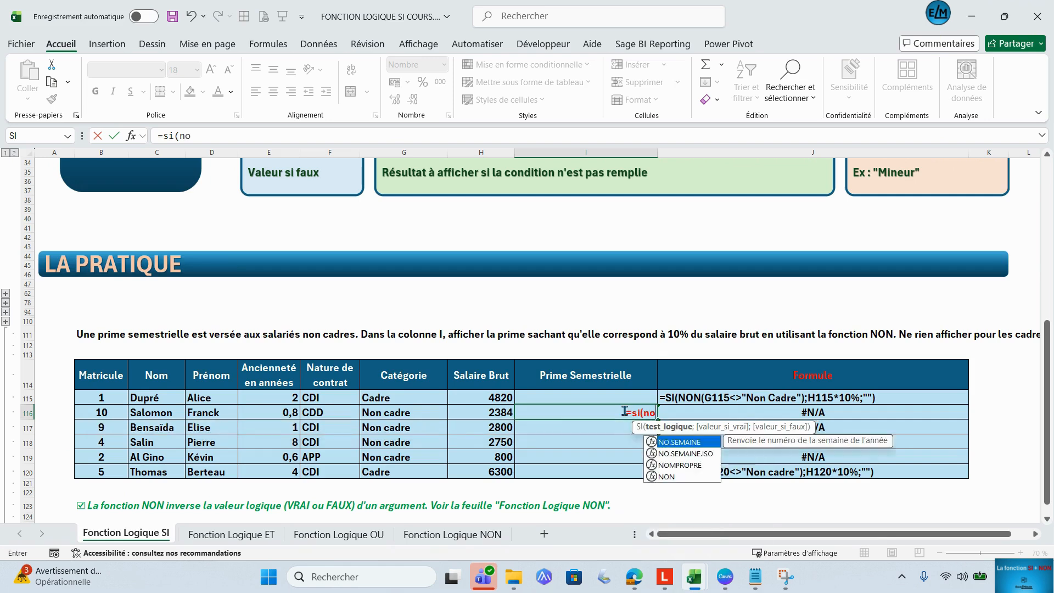
type("n(")
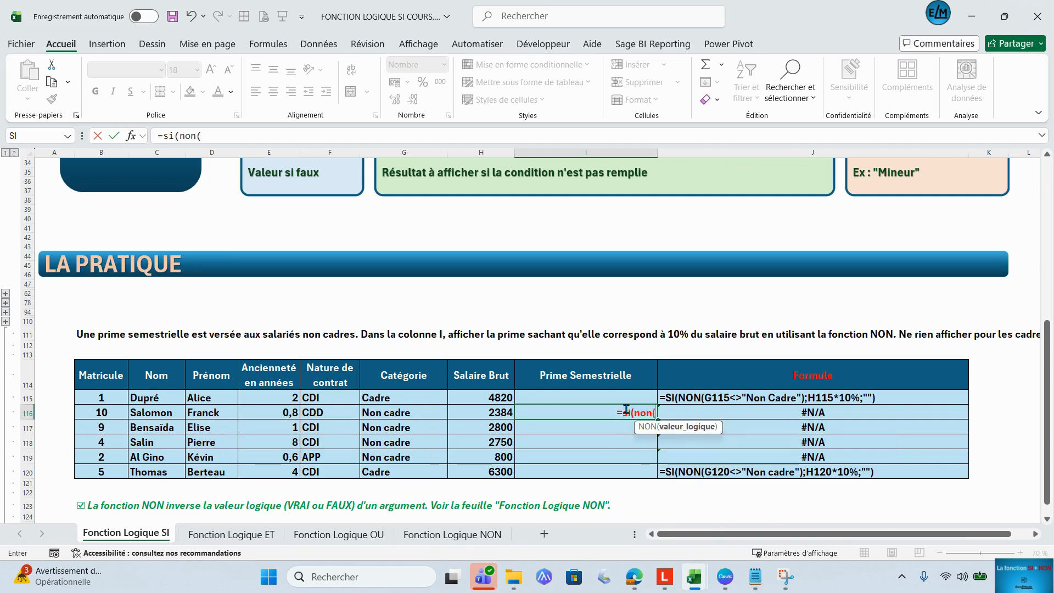
left_click(411, 414)
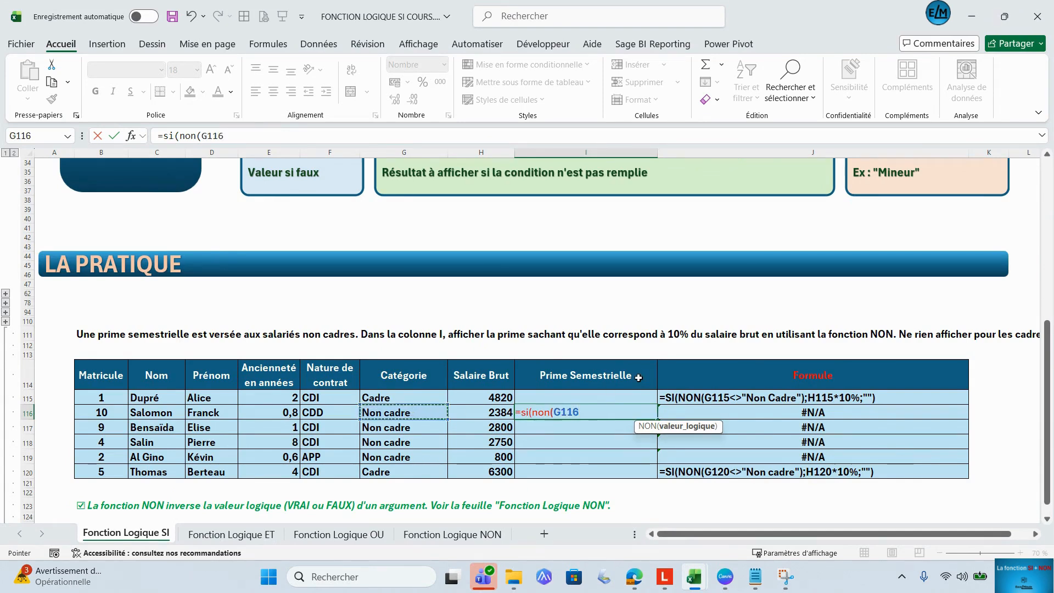
type("<")
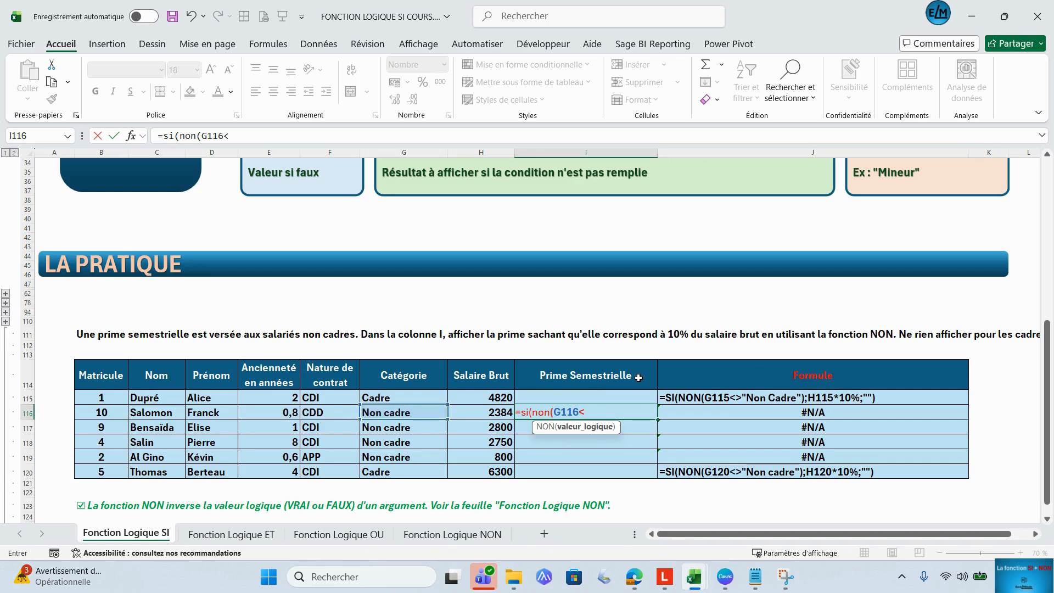
type(">\"Non")
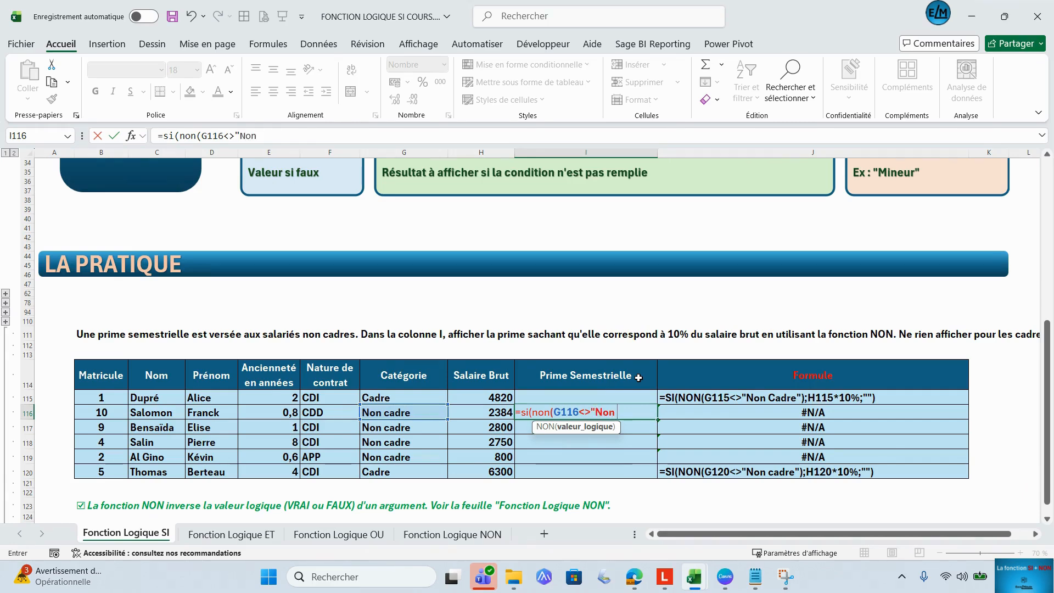
type(" Cadre")
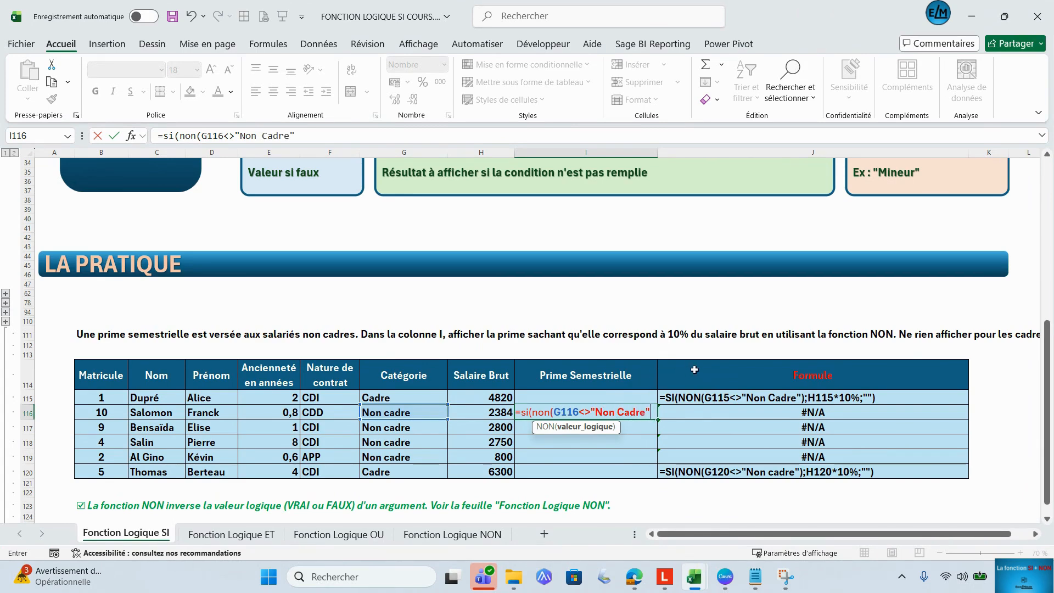
type(")")
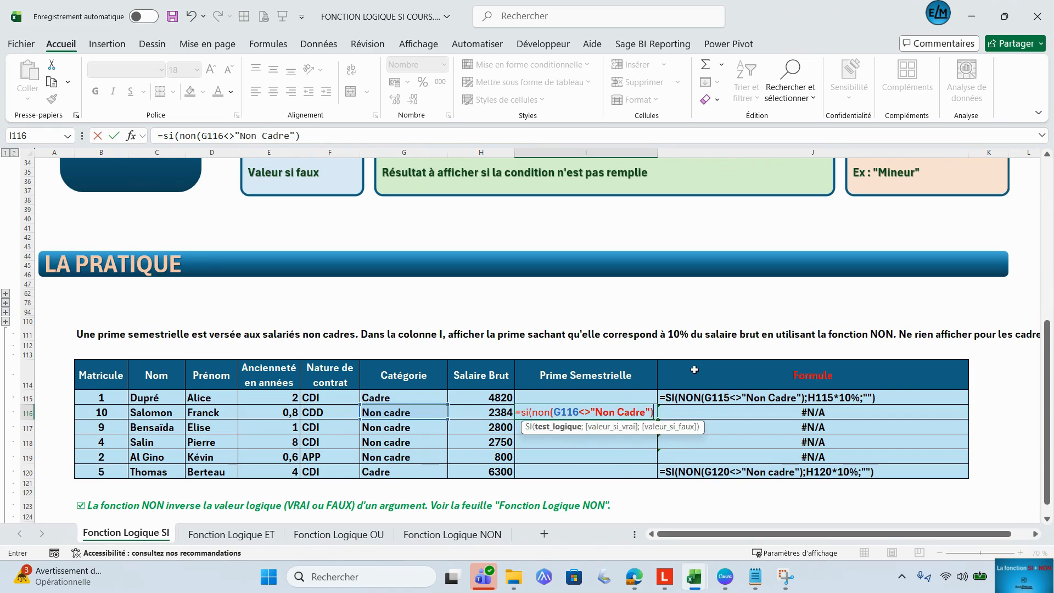
Step: Complete the I116 formula with H116*10% if true and "" if false, and copy it down to I120
type(";")
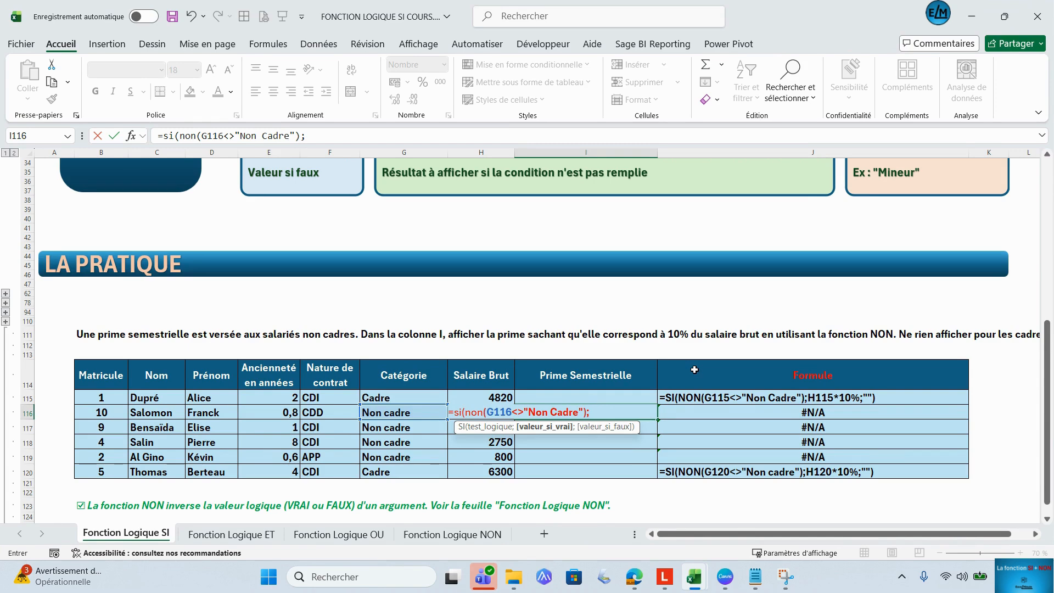
type("h116*")
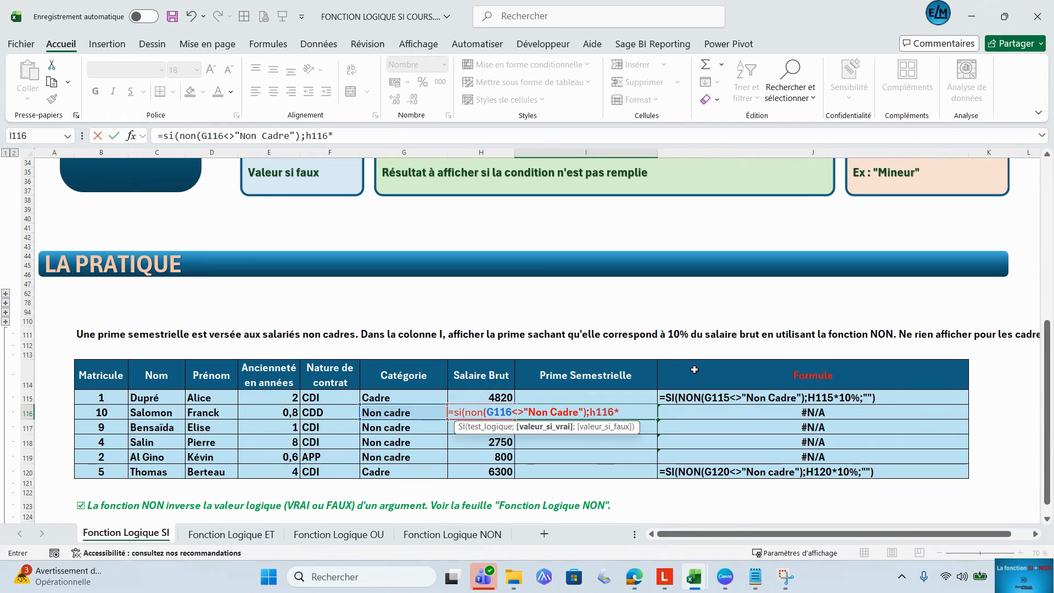
type("10%")
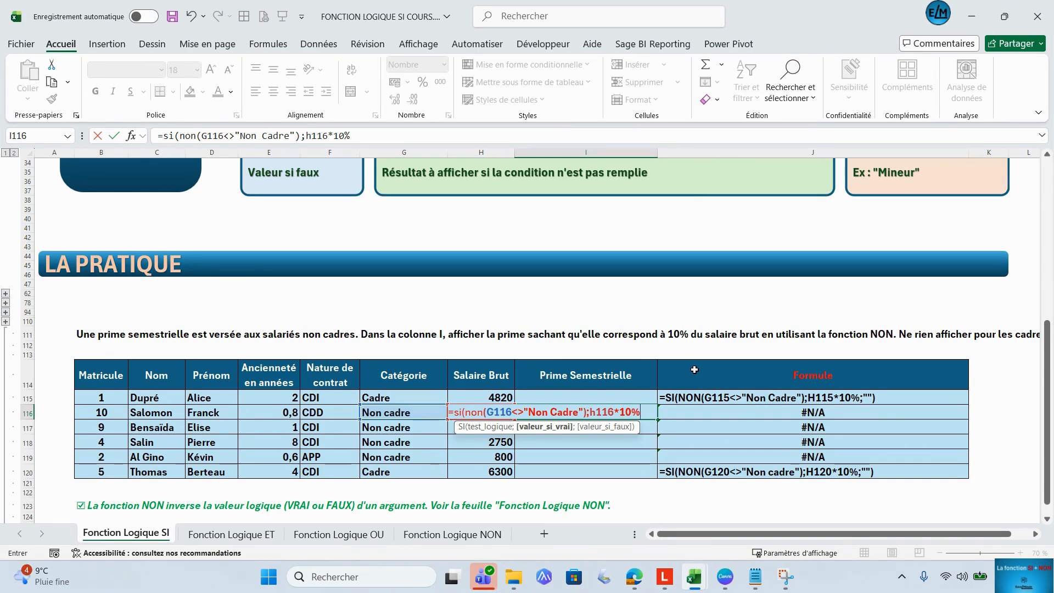
type(";")
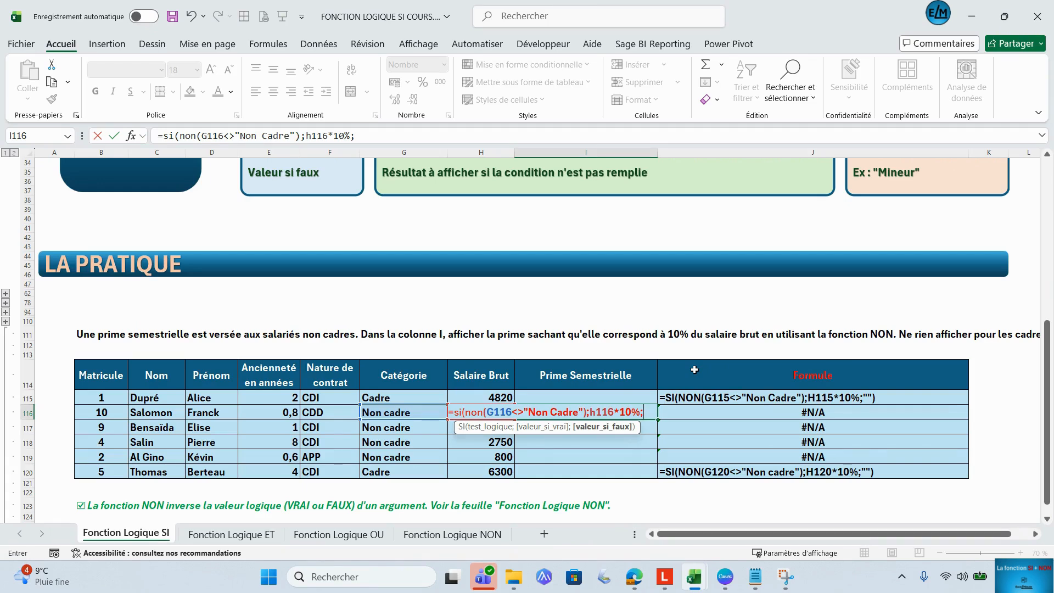
type("\"\")")
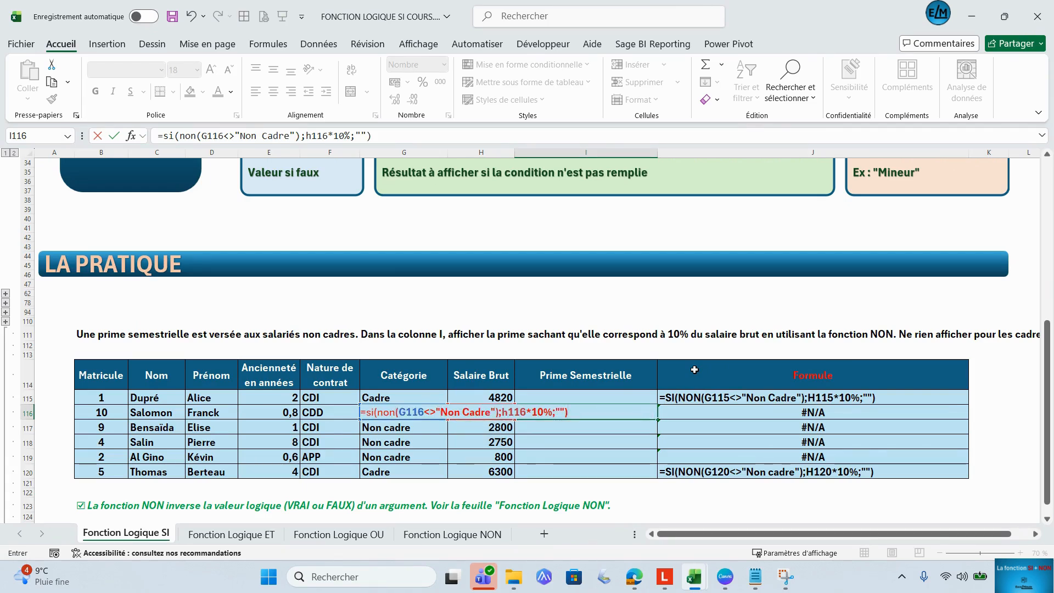
key("Return")
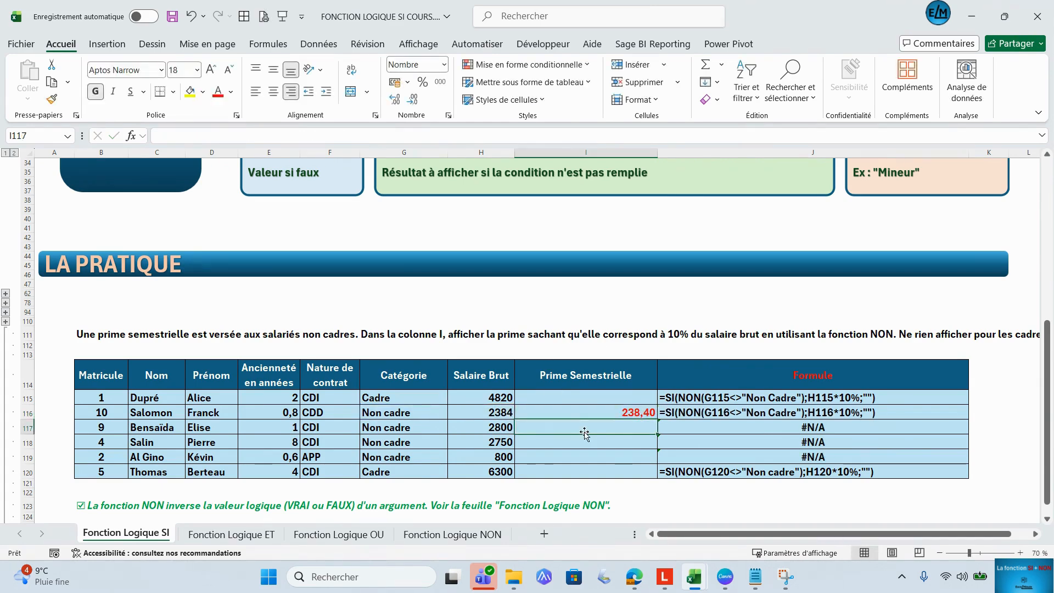
left_click(628, 411)
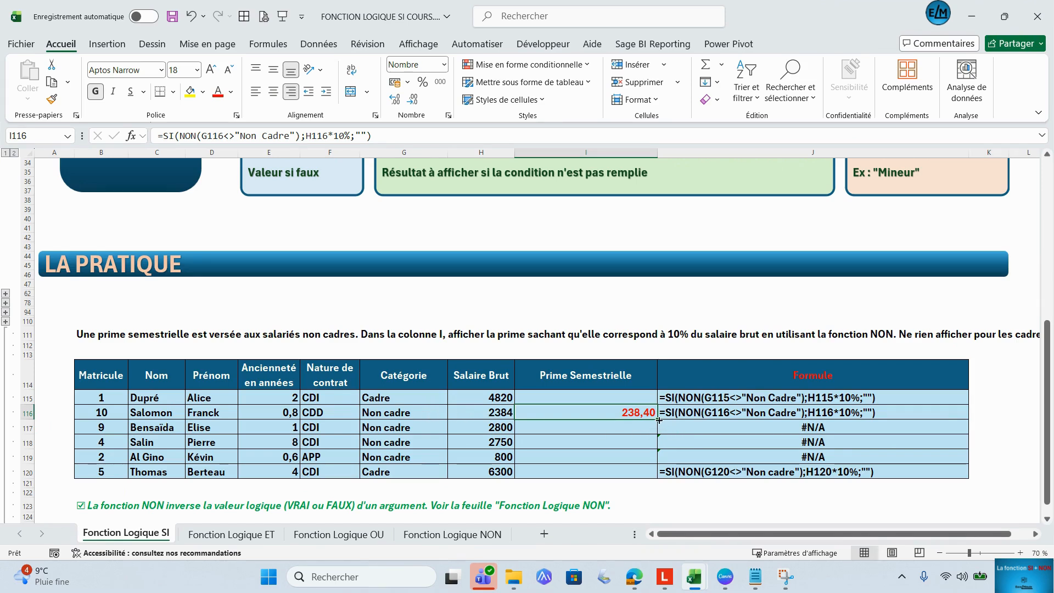
left_click_drag(658, 420, 658, 474)
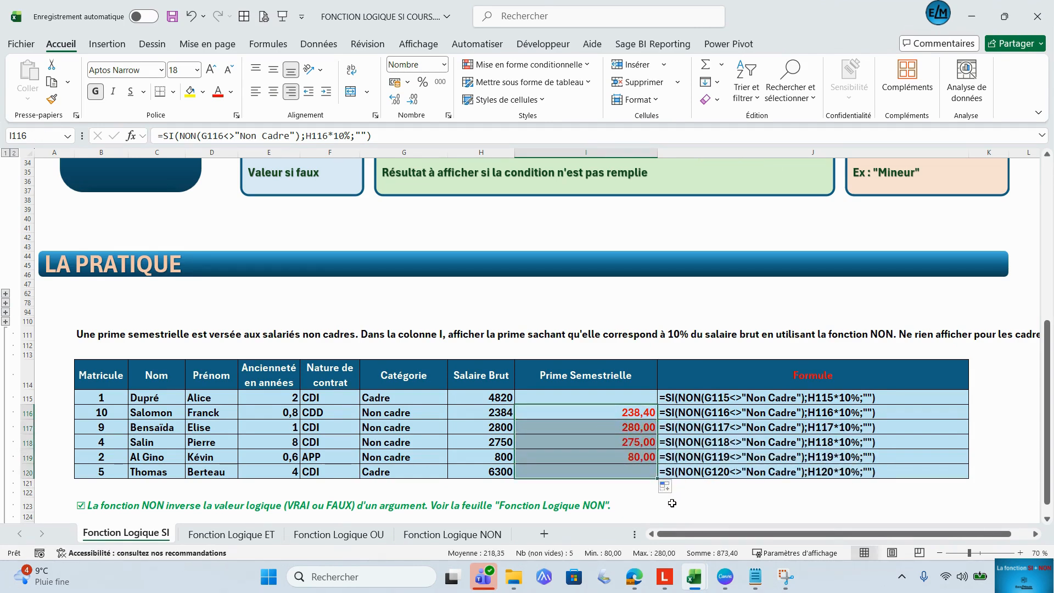